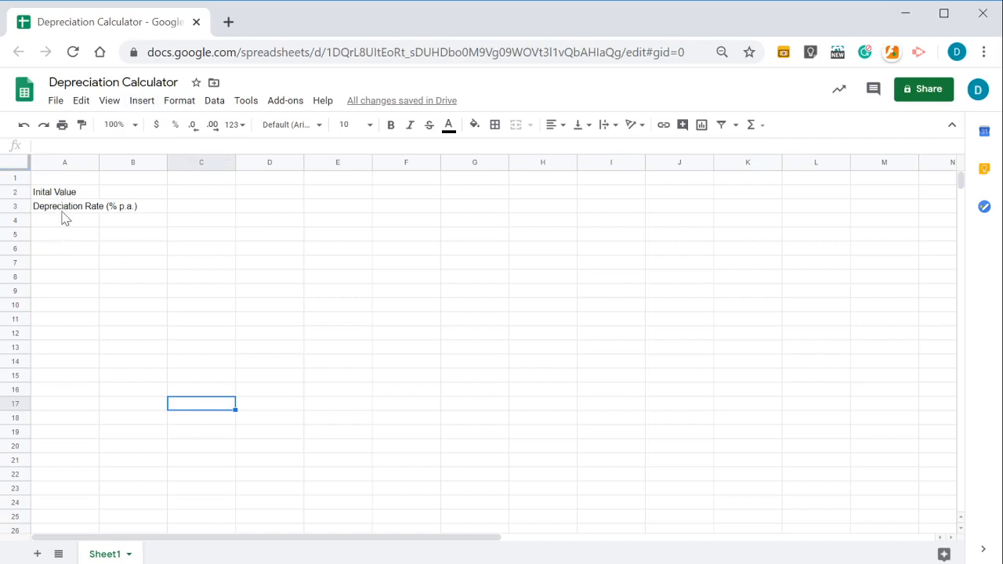
Enter the table headers Year, Depreciation and New Value in cells A6, B6 and C6.
left_click(65, 251)
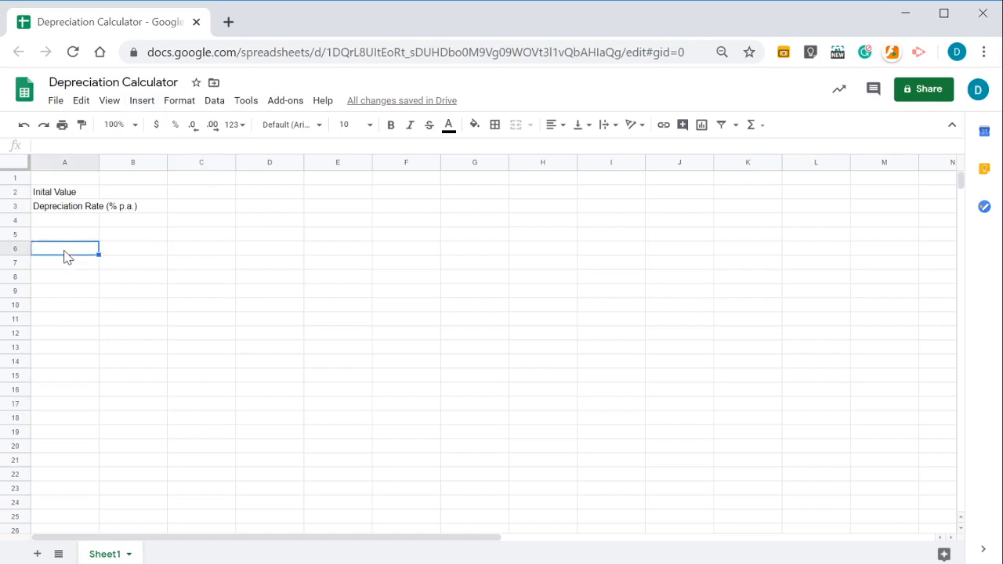
type("Year")
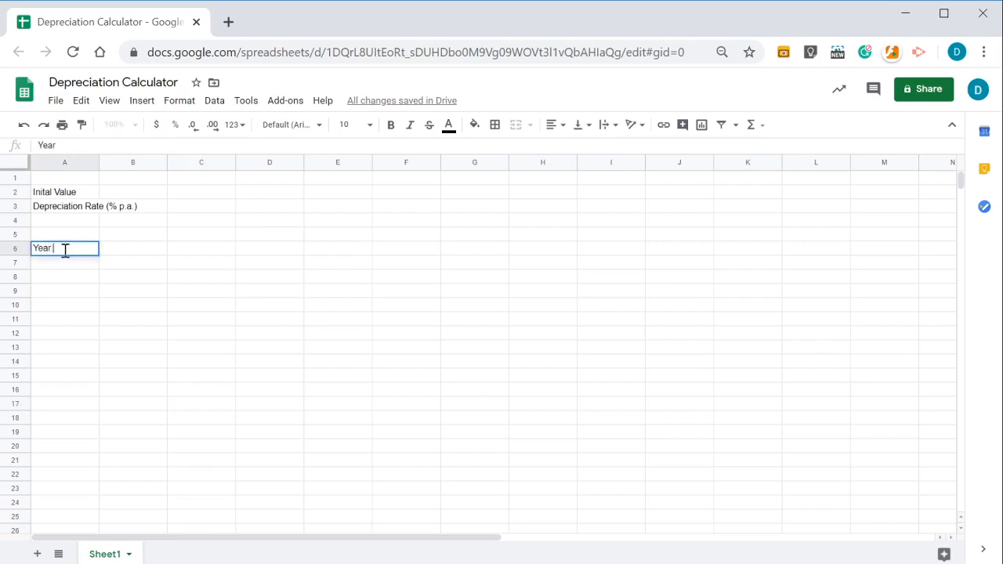
key("Tab")
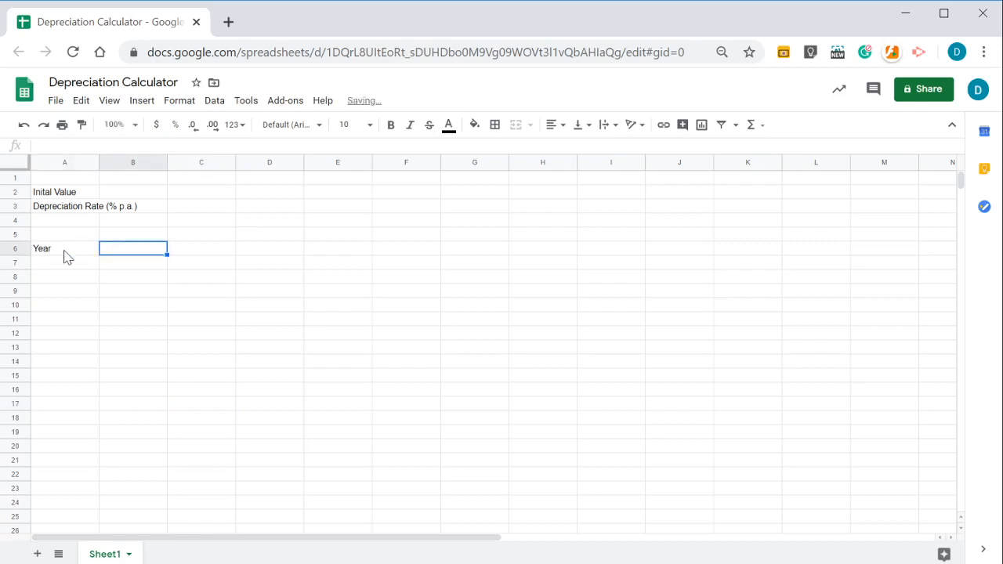
type("Deprecia")
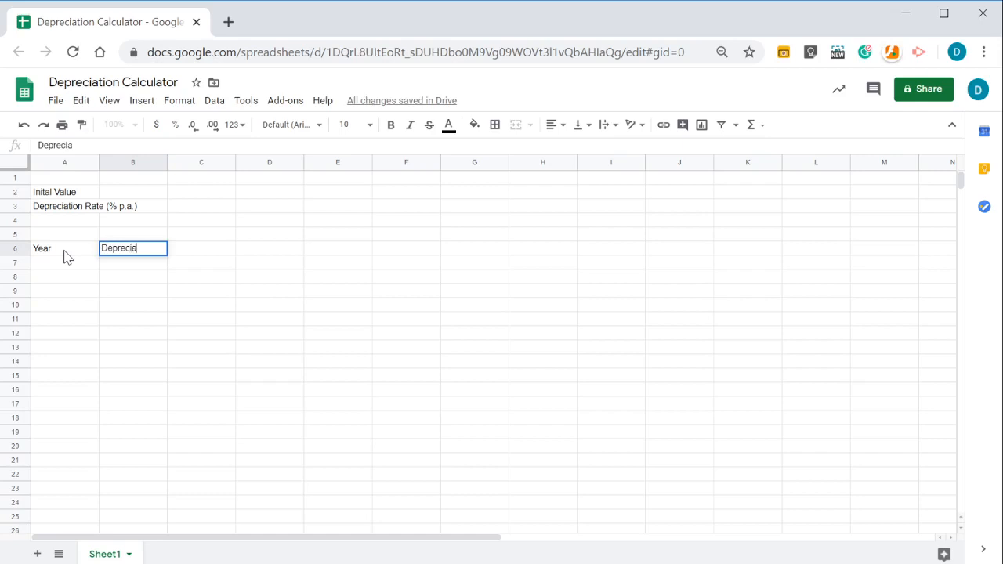
type("tion")
key("Tab")
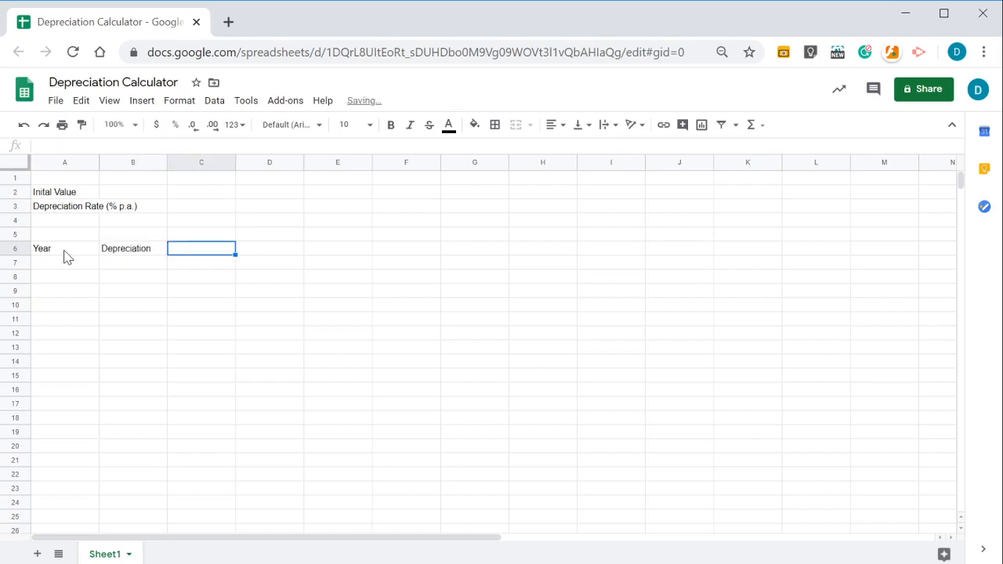
type("New Value")
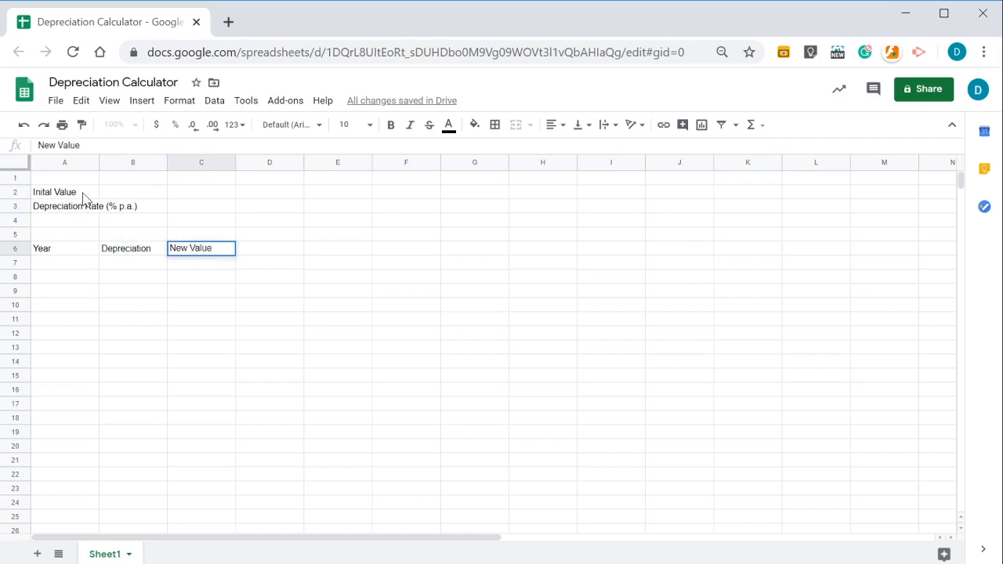
Make all labels and headers in the range A2:C6 bold.
left_click_drag(81, 193, 199, 251)
left_click(389, 129)
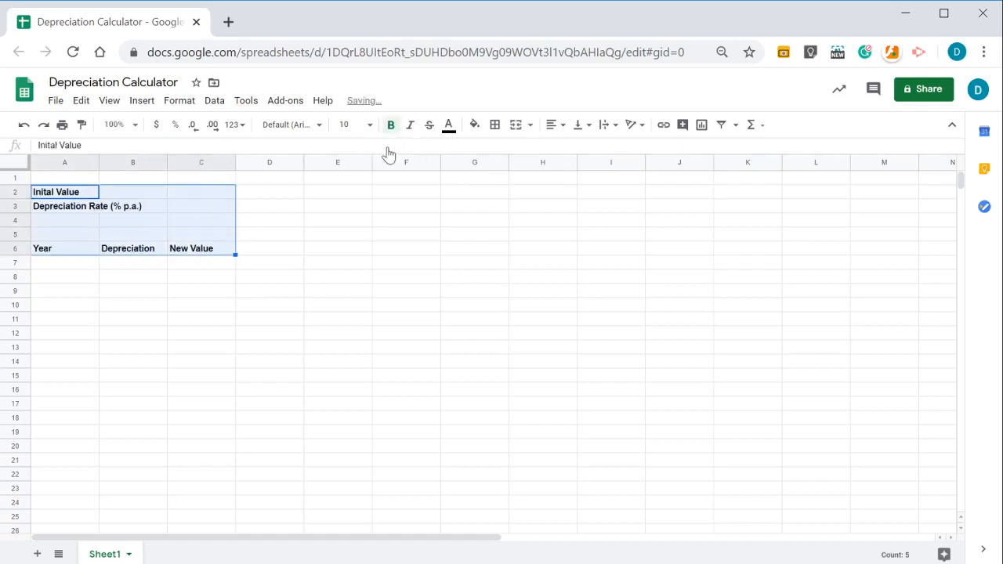
left_click(206, 319)
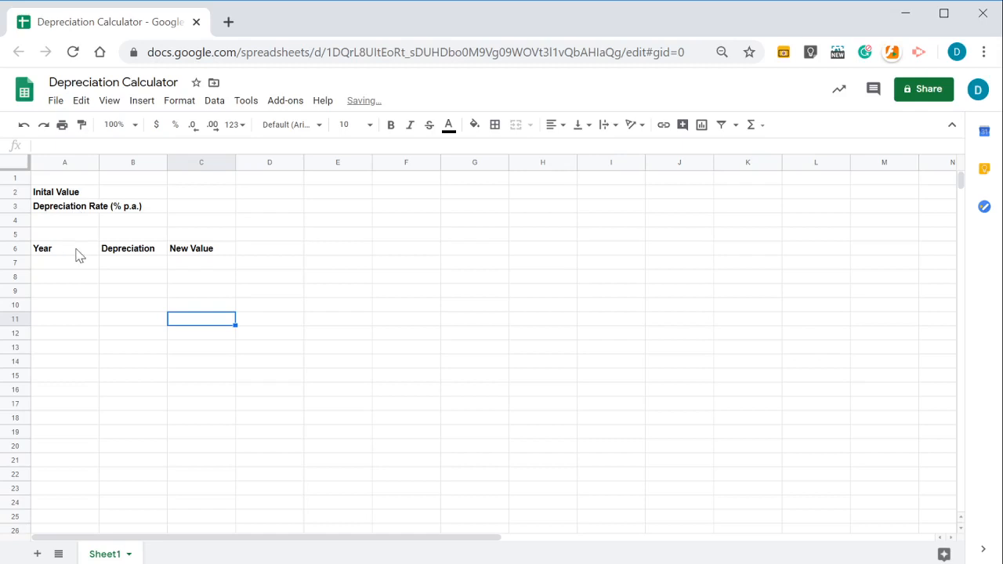
Center the Year, Depreciation and New Value headers horizontally in A6:C6.
left_click_drag(76, 254, 181, 253)
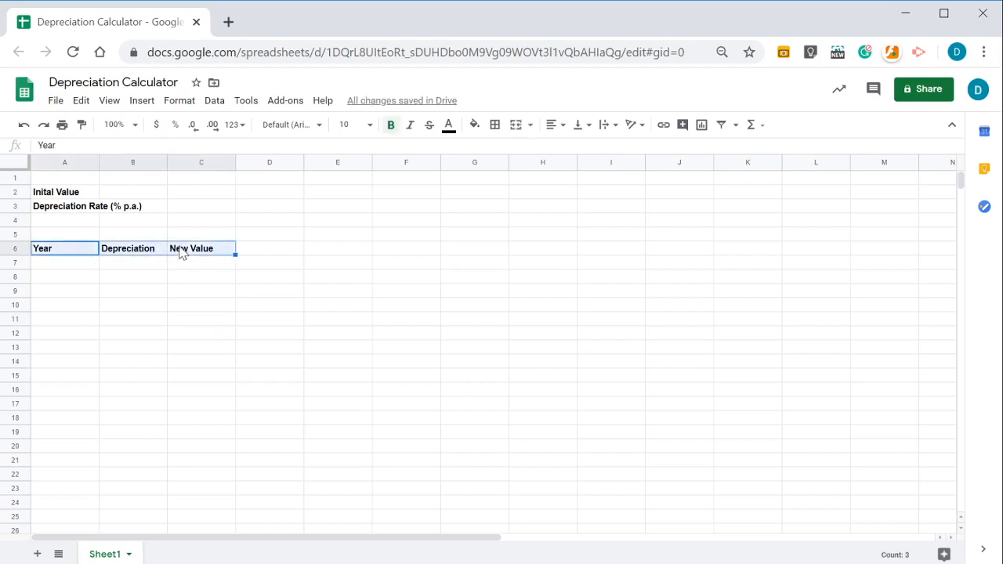
left_click(558, 126)
left_click(569, 146)
left_click(320, 377)
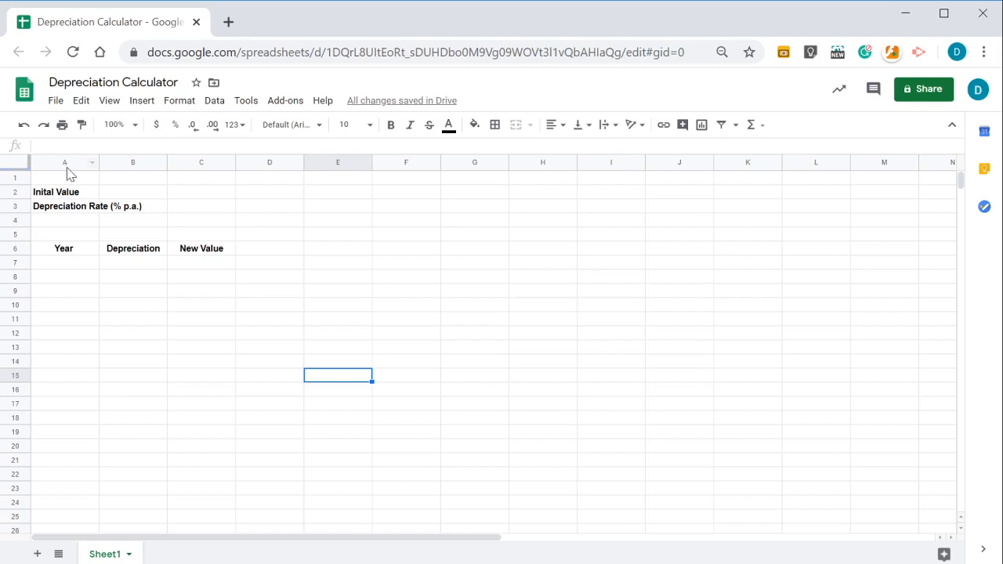
Widen columns A, B and C together to an equal width, about one and a half times the default.
left_click_drag(70, 169, 192, 166)
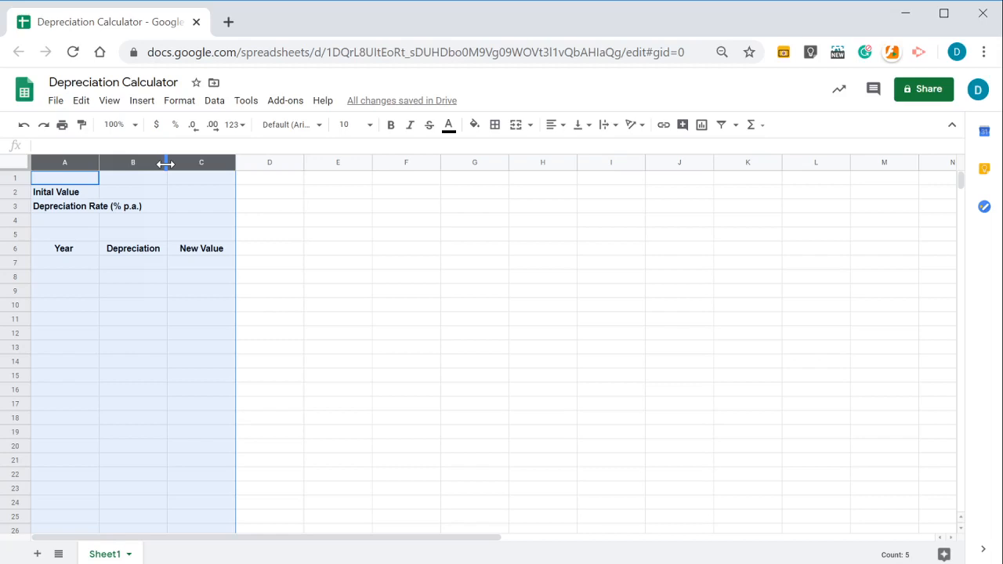
left_click_drag(165, 164, 202, 163)
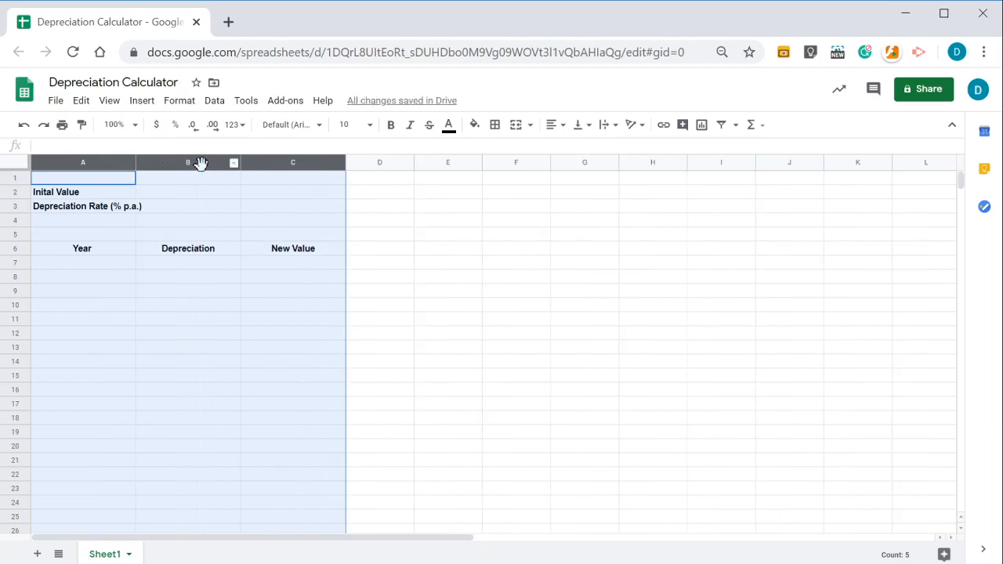
left_click(223, 342)
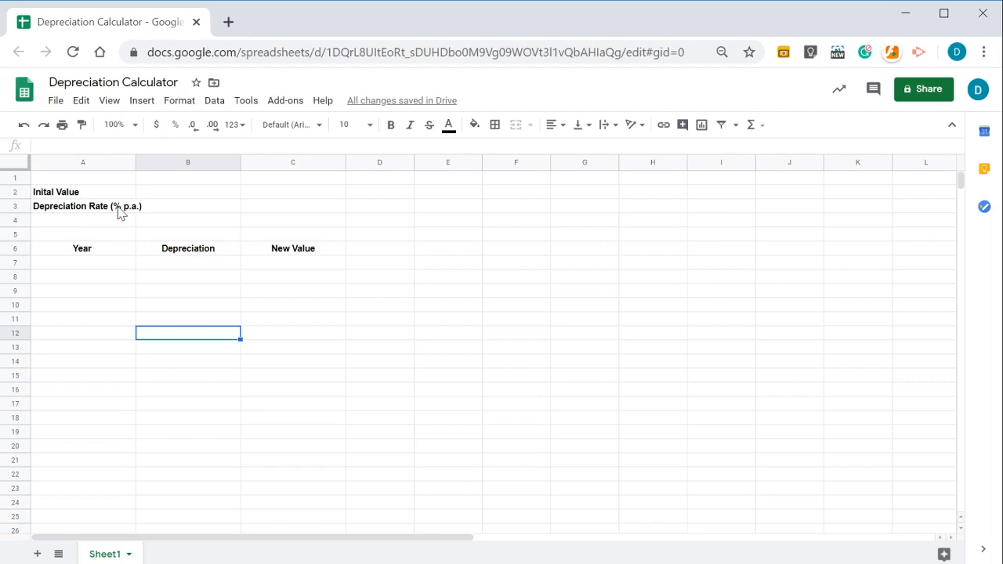
Merge cells A3 and B3 horizontally so the Depreciation Rate label spans both columns.
left_click_drag(120, 213, 155, 216)
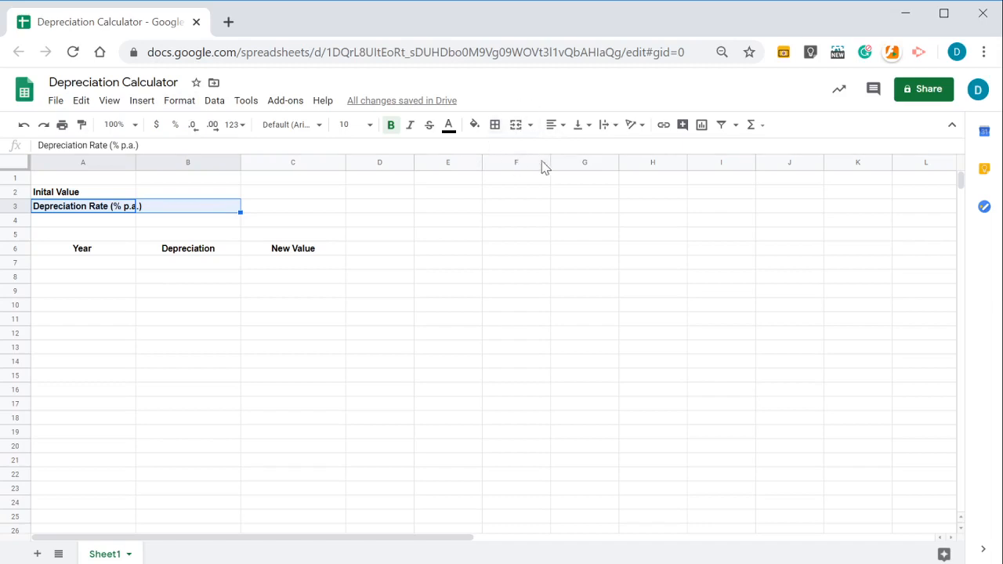
left_click(531, 126)
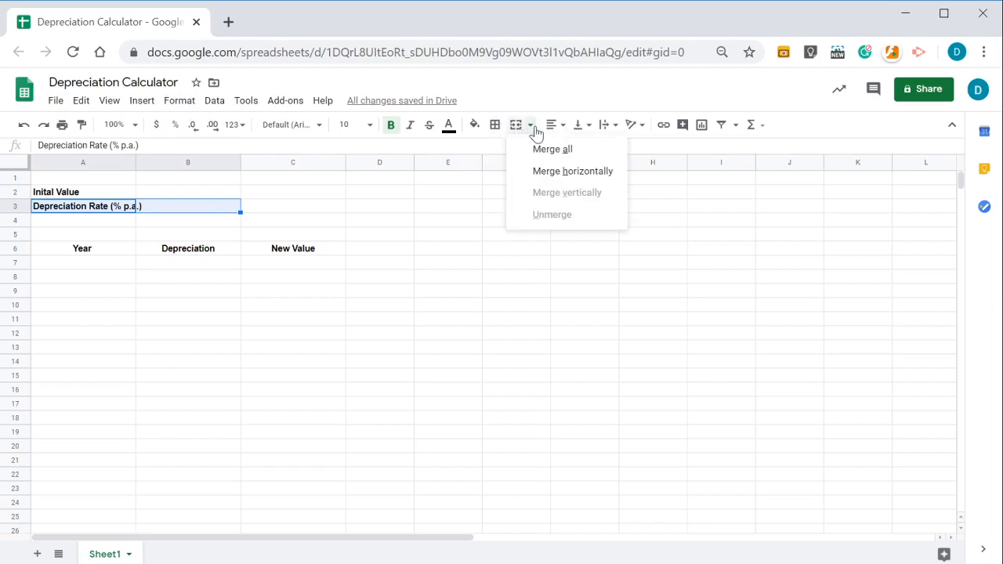
left_click(539, 170)
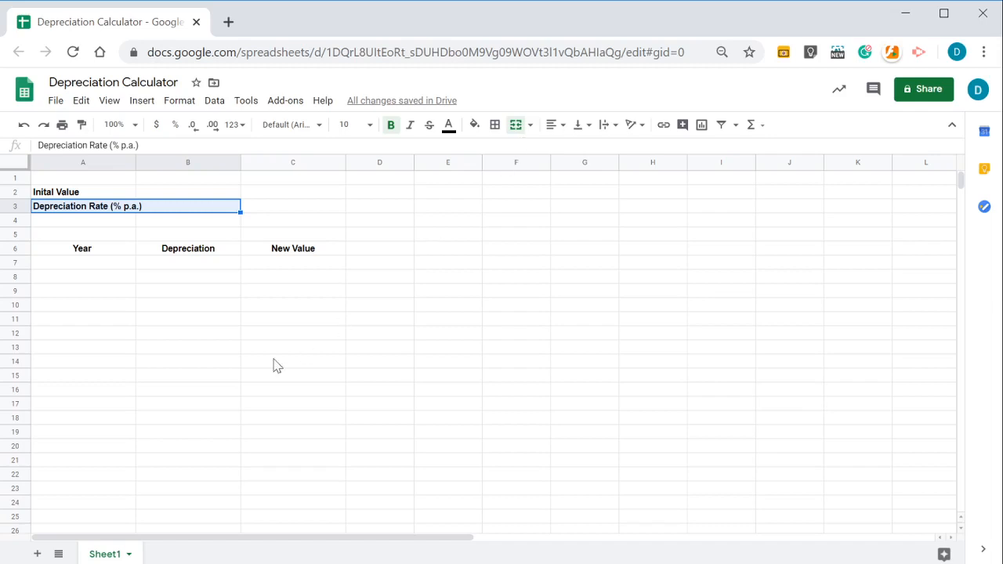
Enter $26000 as the initial value in C2 and 14 as the depreciation rate in C3.
left_click(276, 197)
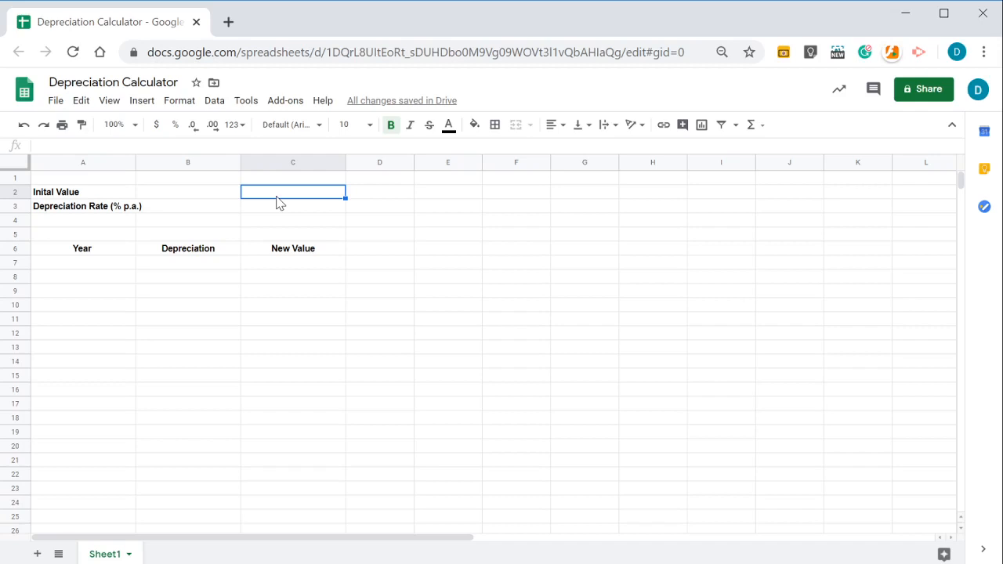
type("$26000")
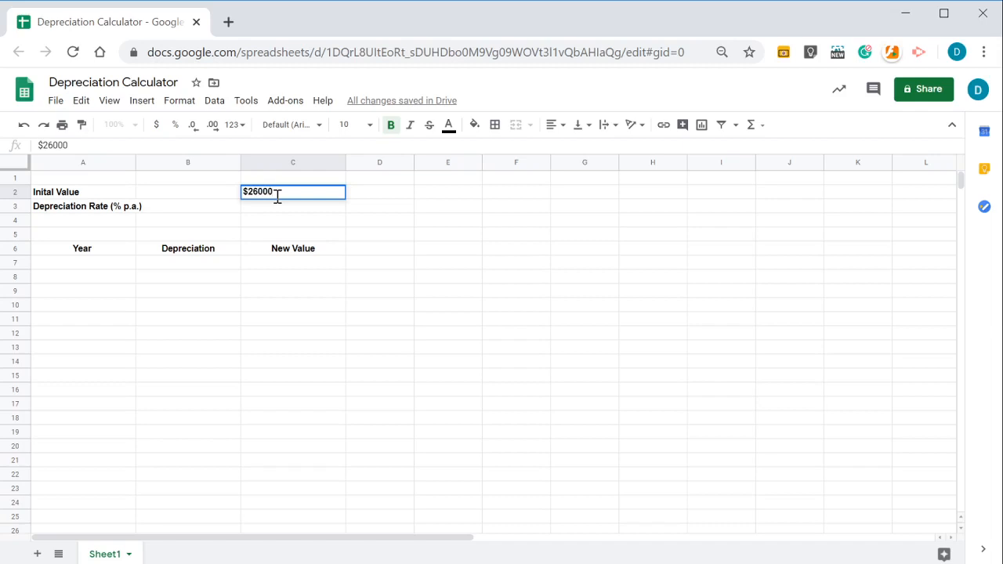
key("Return")
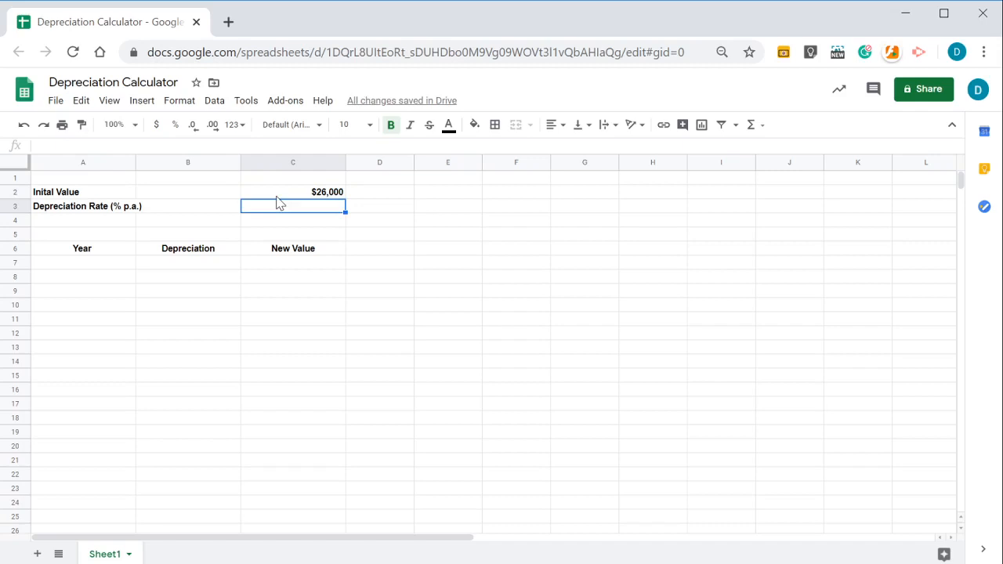
type("14")
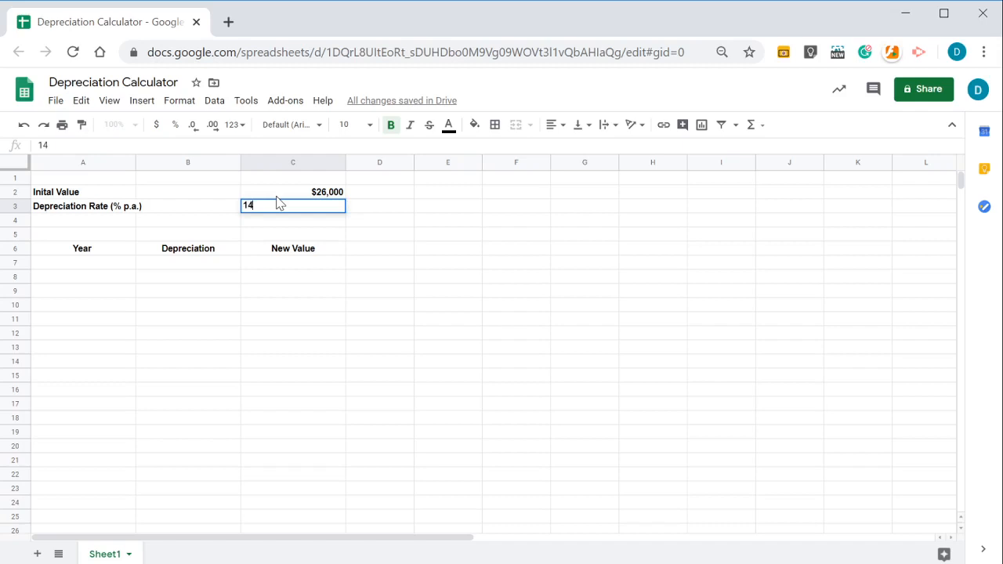
key("Tab")
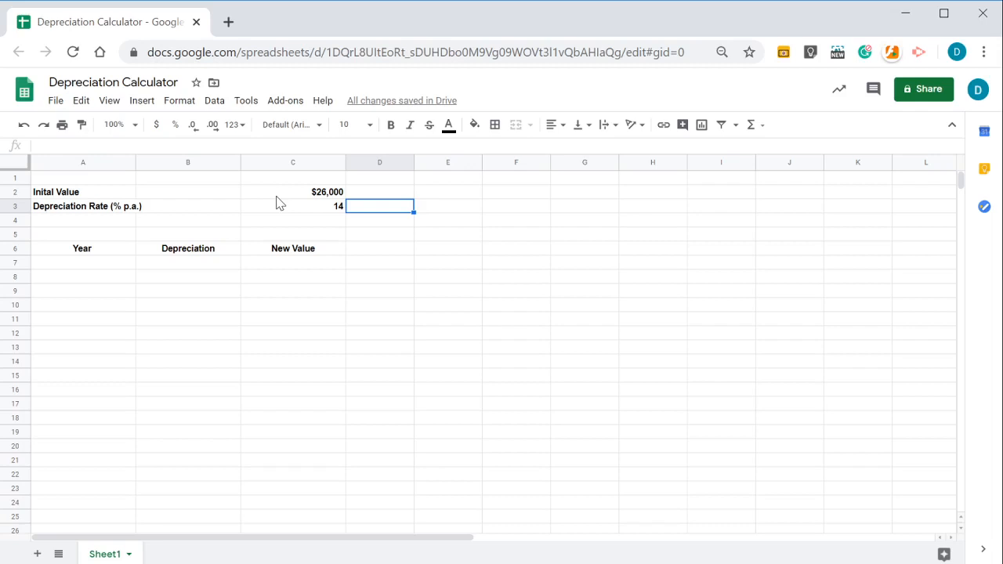
Number the Year column from 1 to 10 in A7:A16 by entering 1 and 2 and filling the series down.
left_click(70, 268)
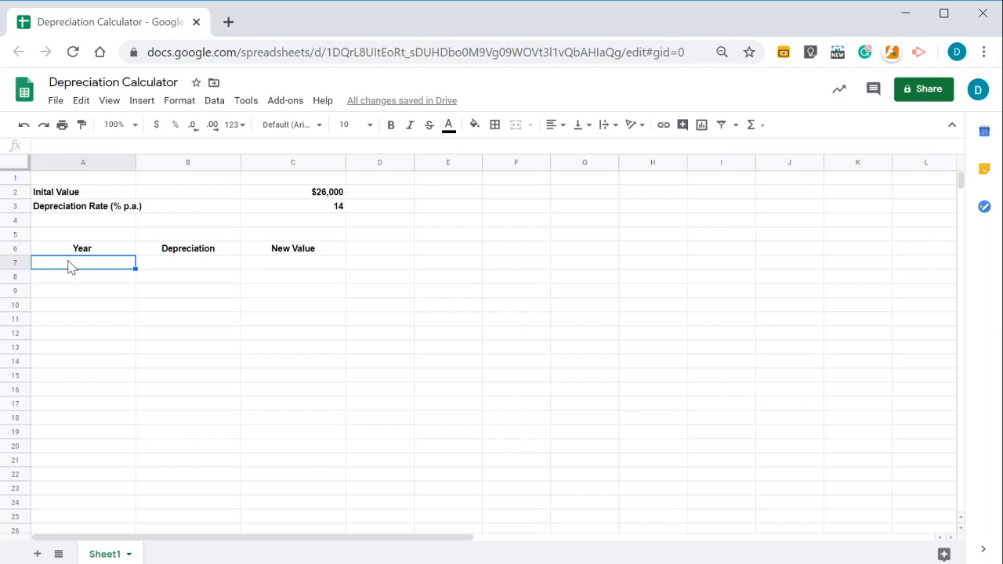
type("1")
key("Return")
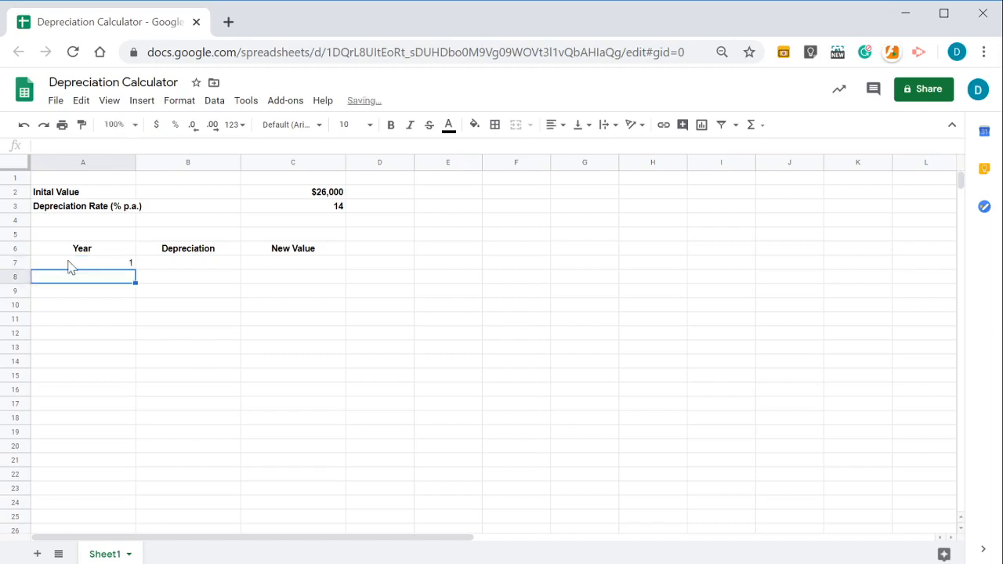
type("2")
key("Return")
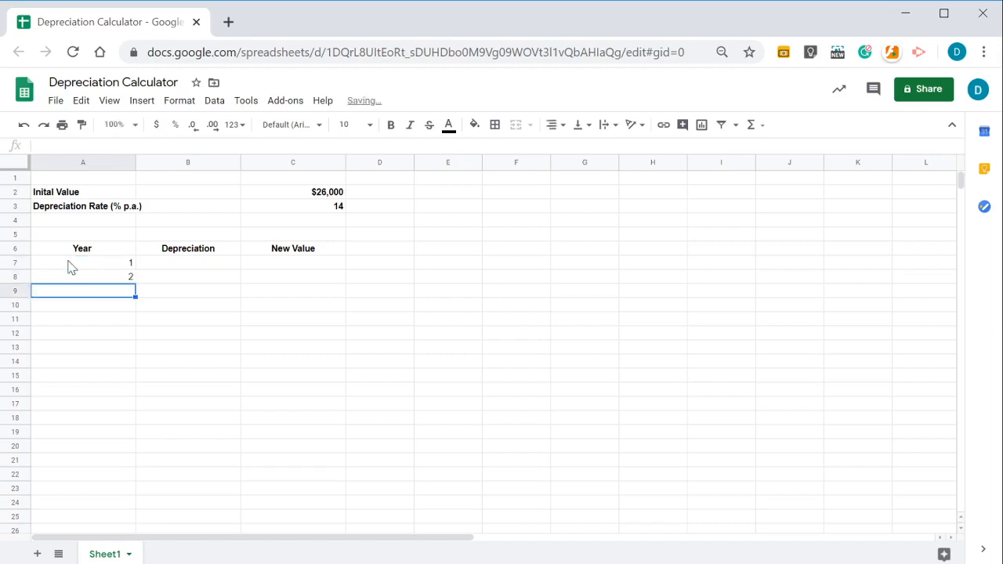
left_click_drag(69, 269, 74, 278)
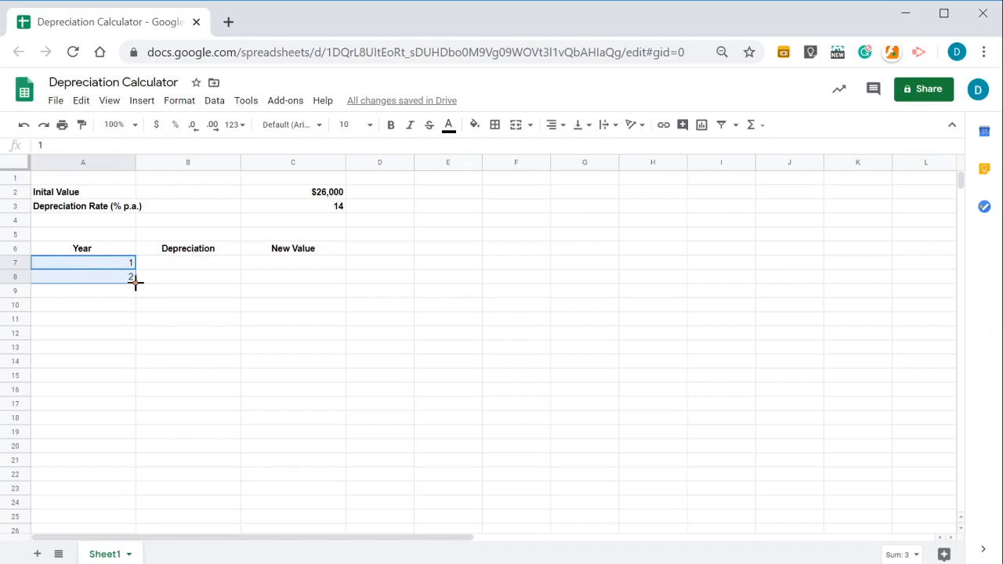
left_click_drag(135, 283, 129, 393)
left_click_drag(128, 393, 132, 400)
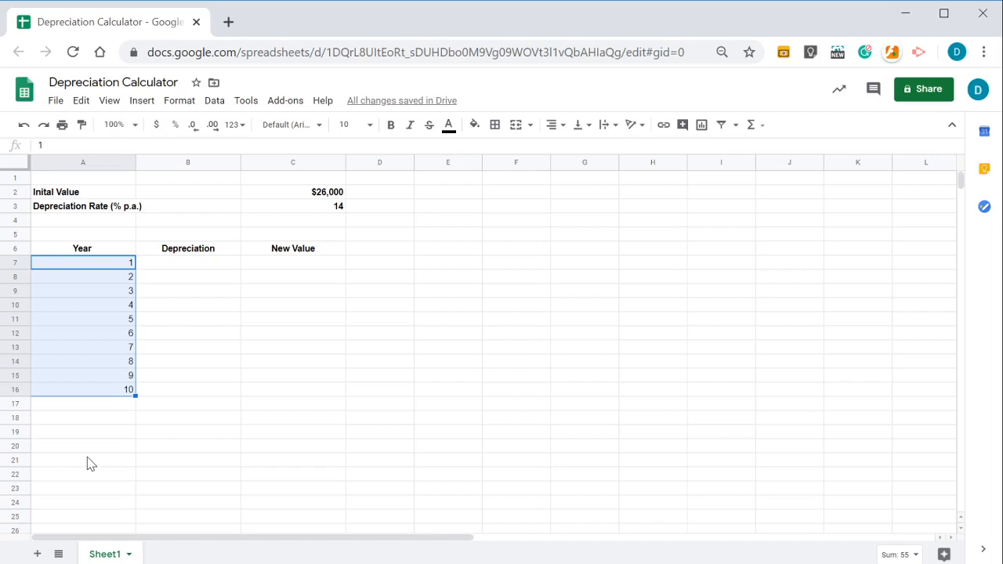
Enter the formula =C3/100*C2 in B7 to calculate the first year's depreciation.
left_click(209, 268)
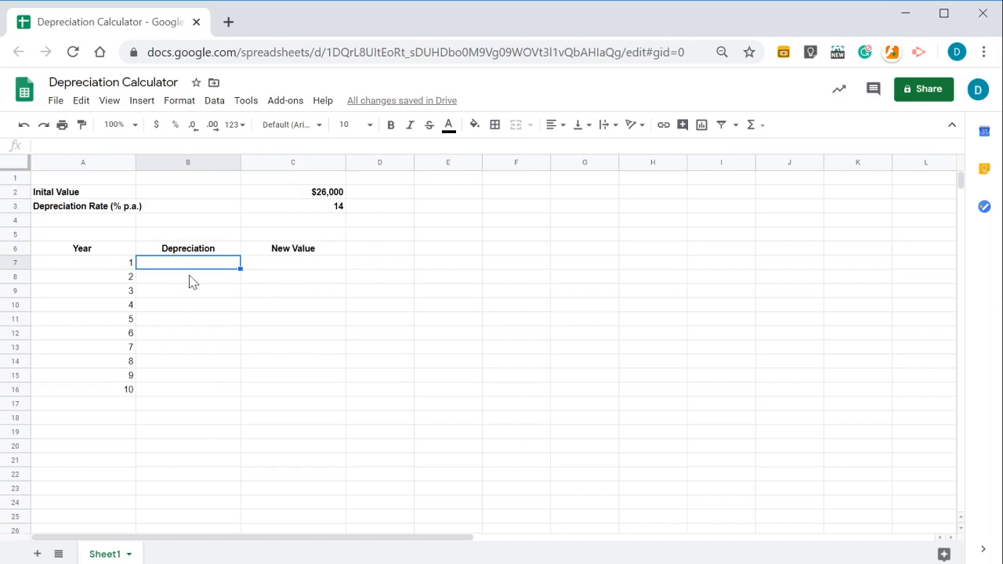
type("=")
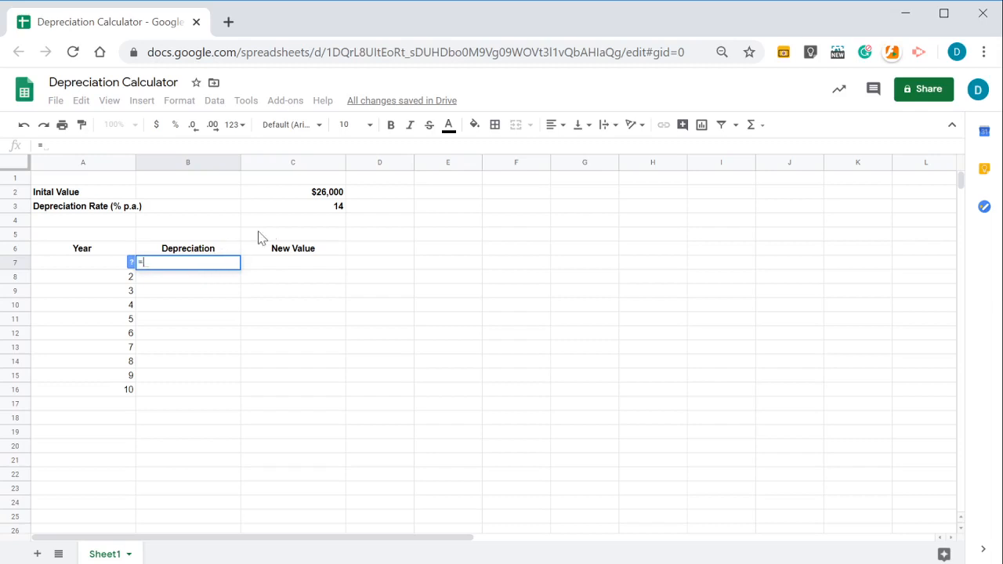
left_click(295, 197)
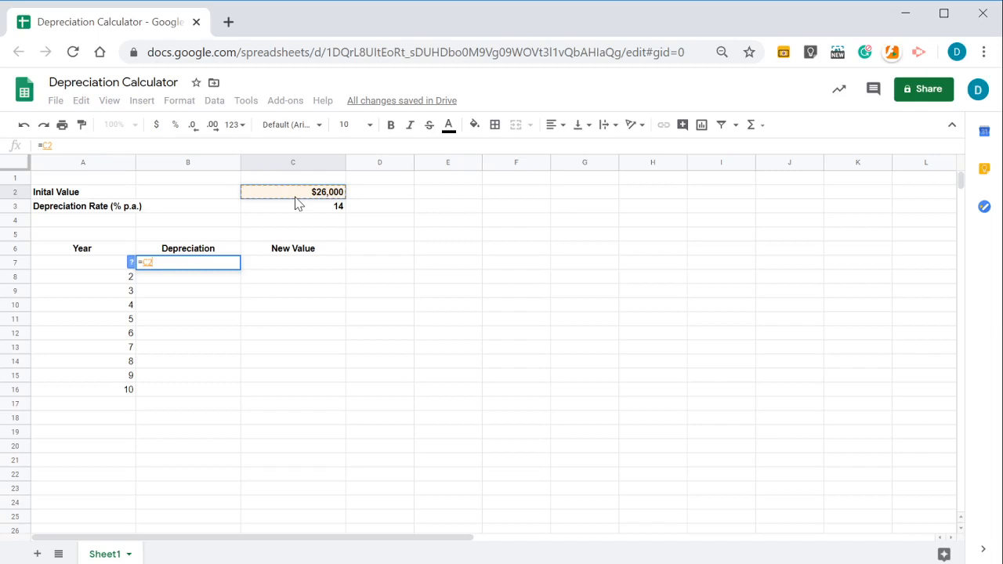
key("BackSpace")
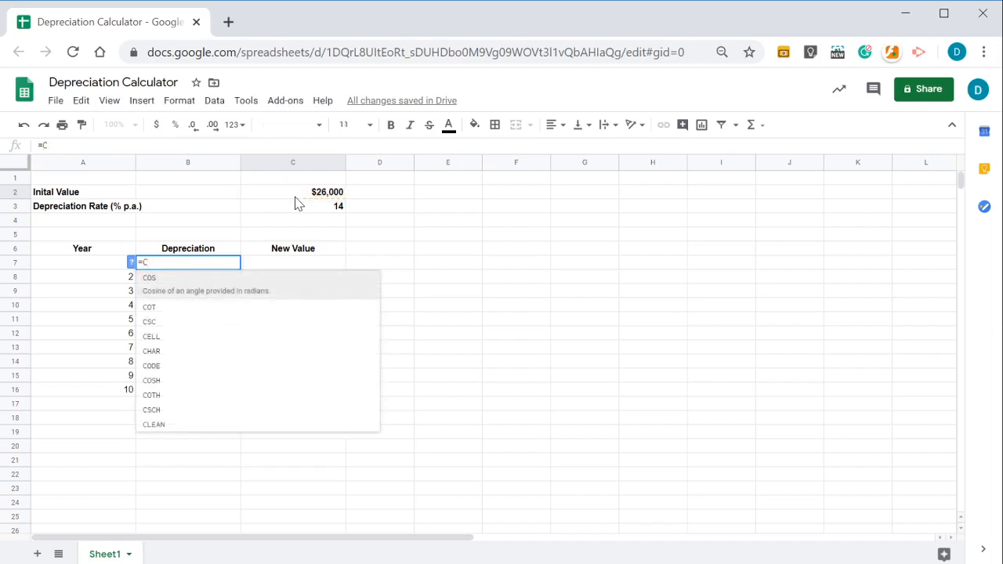
key("BackSpace")
left_click(303, 209)
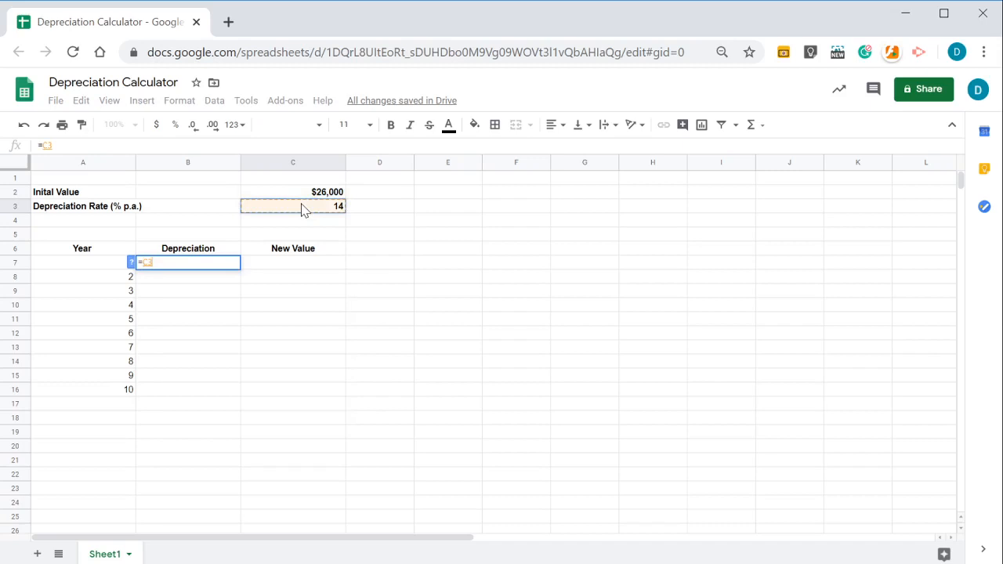
type("/100")
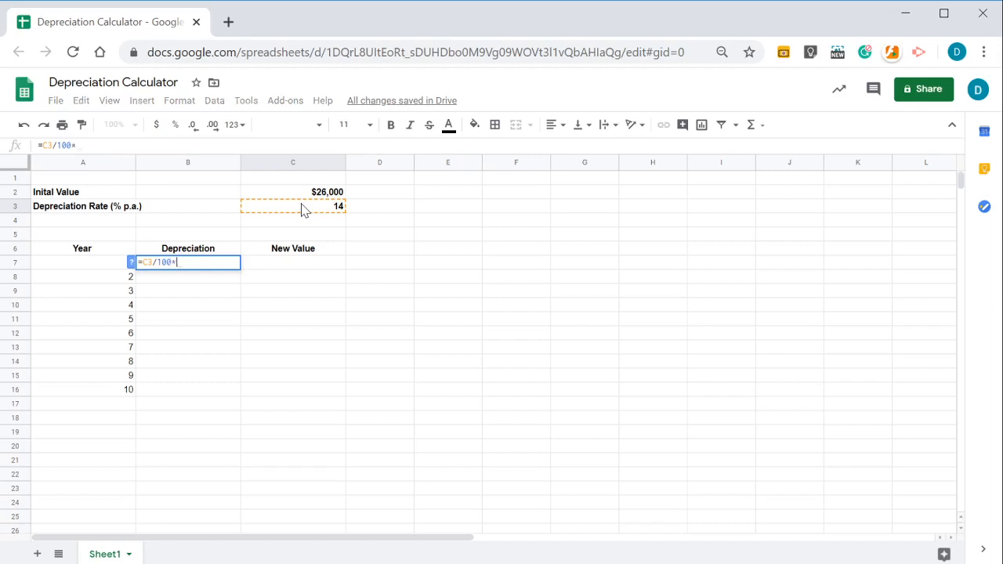
type("*")
left_click(301, 195)
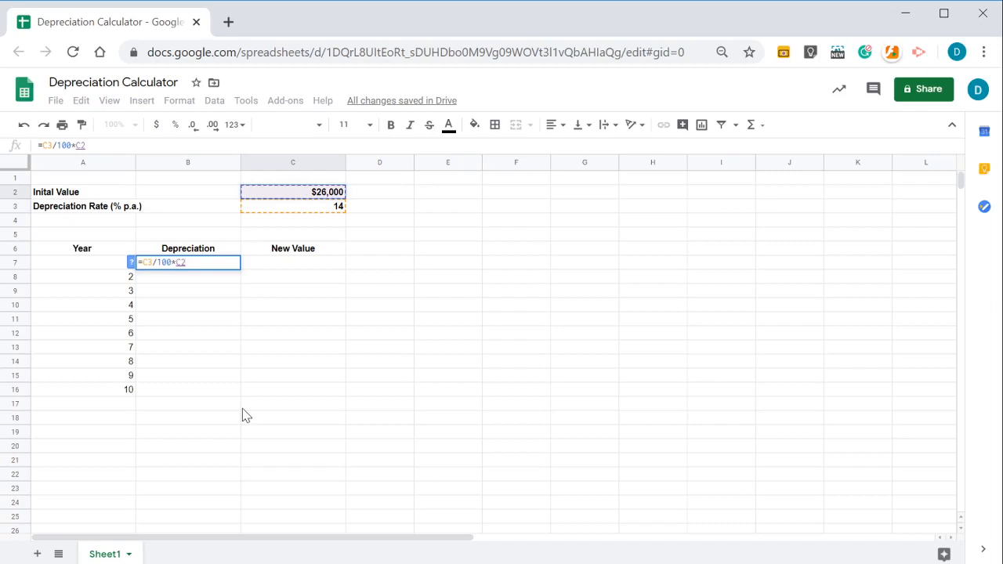
key("Return")
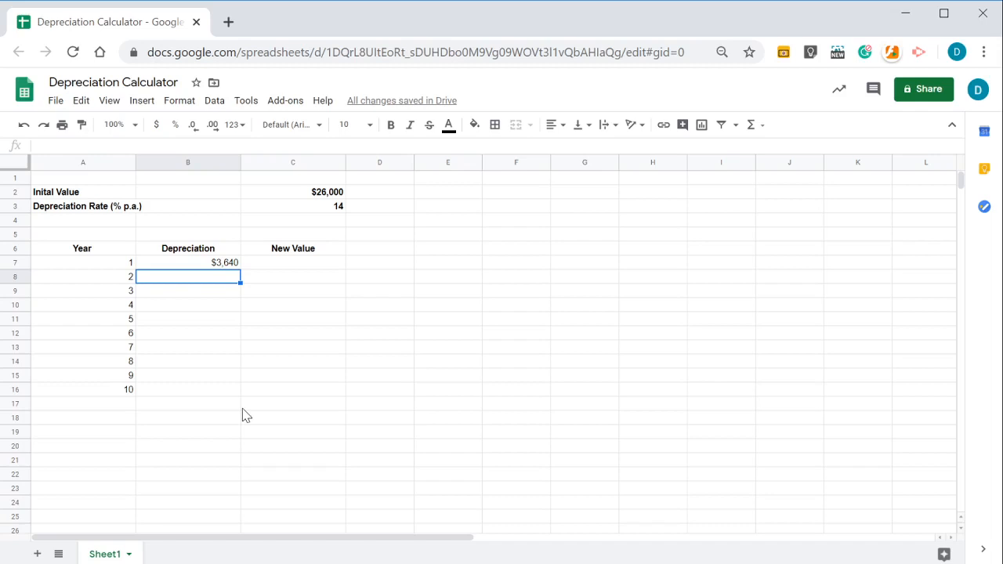
Enter the formula =C2-B7 in C7 to calculate the new value after the first year.
left_click(317, 268)
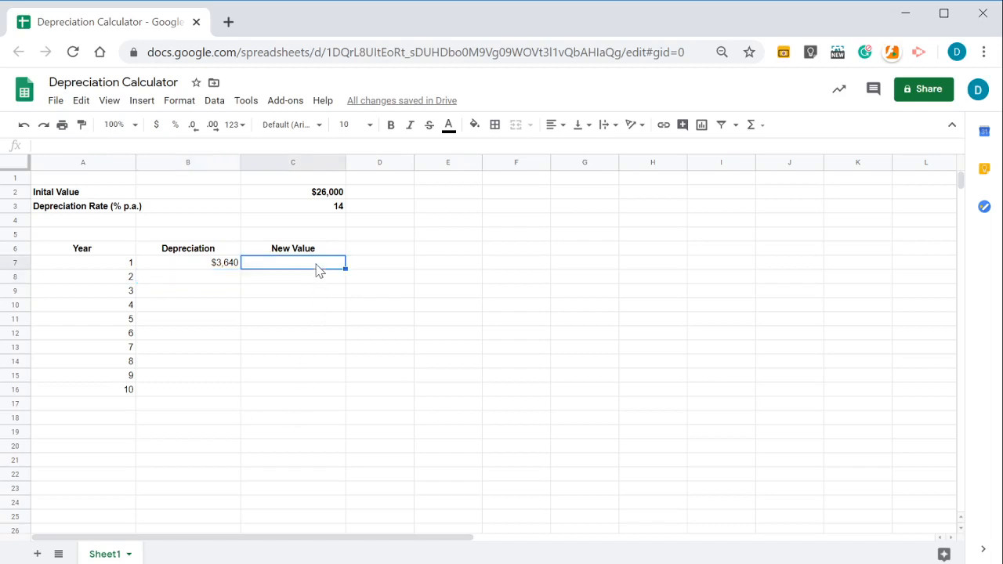
type("=")
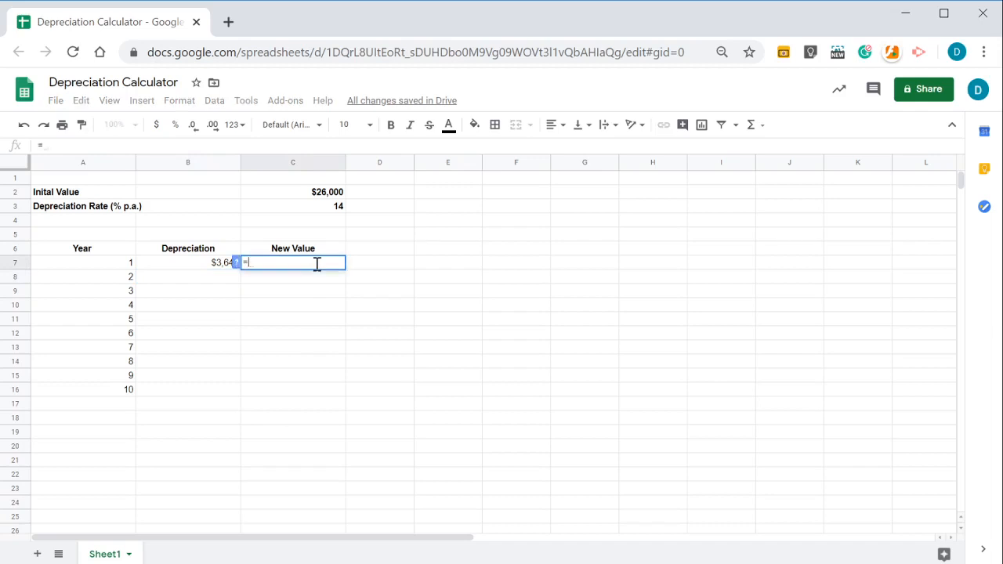
left_click(332, 195)
type("-")
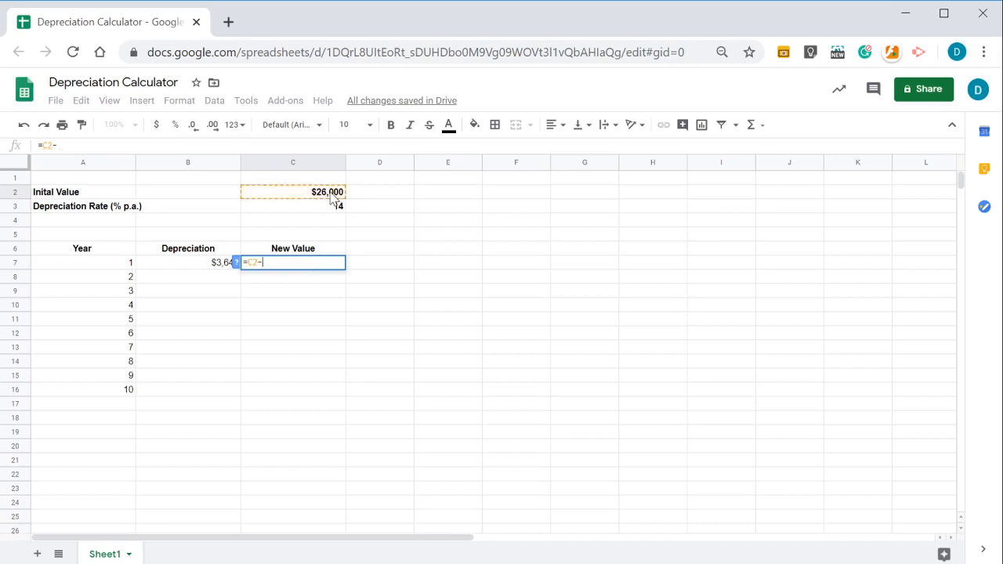
left_click(212, 268)
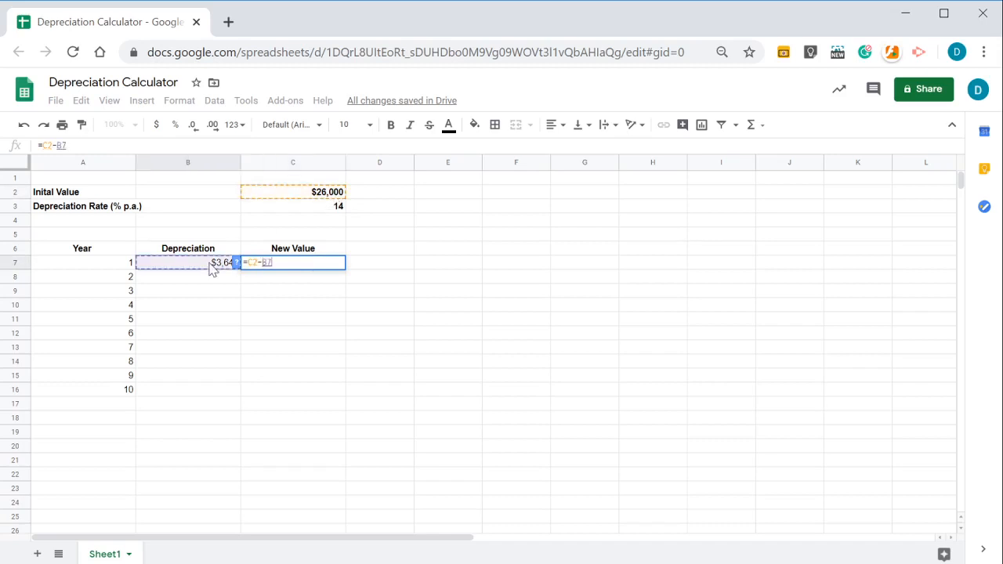
key("Return")
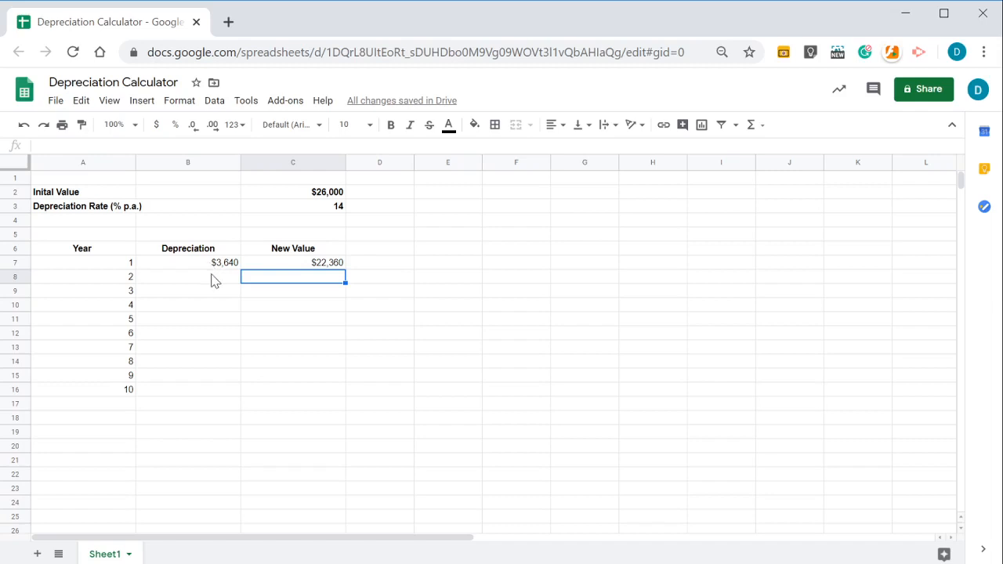
Enter the formula =C3/100*C7 in B8 to calculate the second year's depreciation from the previous new value.
left_click(212, 280)
type("=")
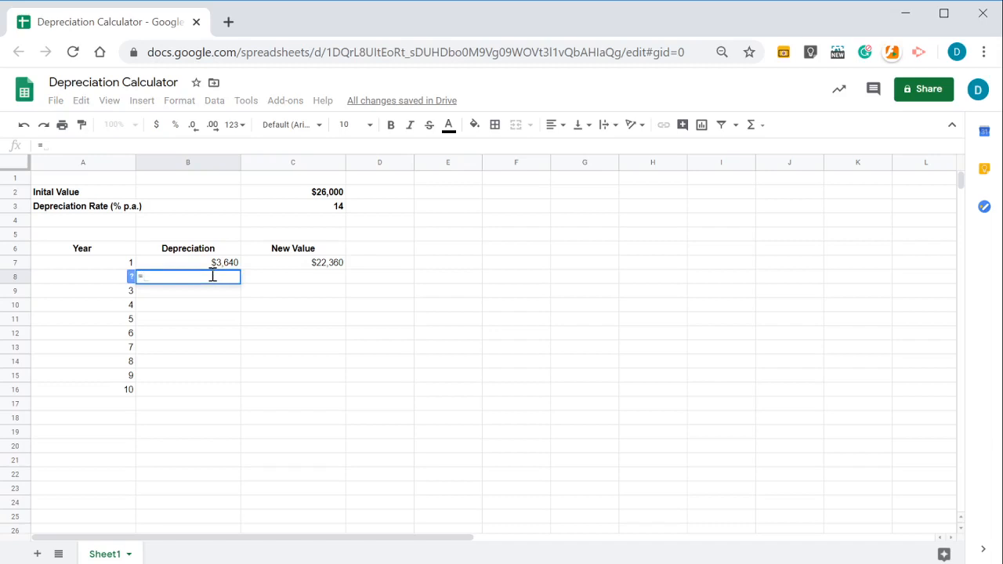
left_click(299, 211)
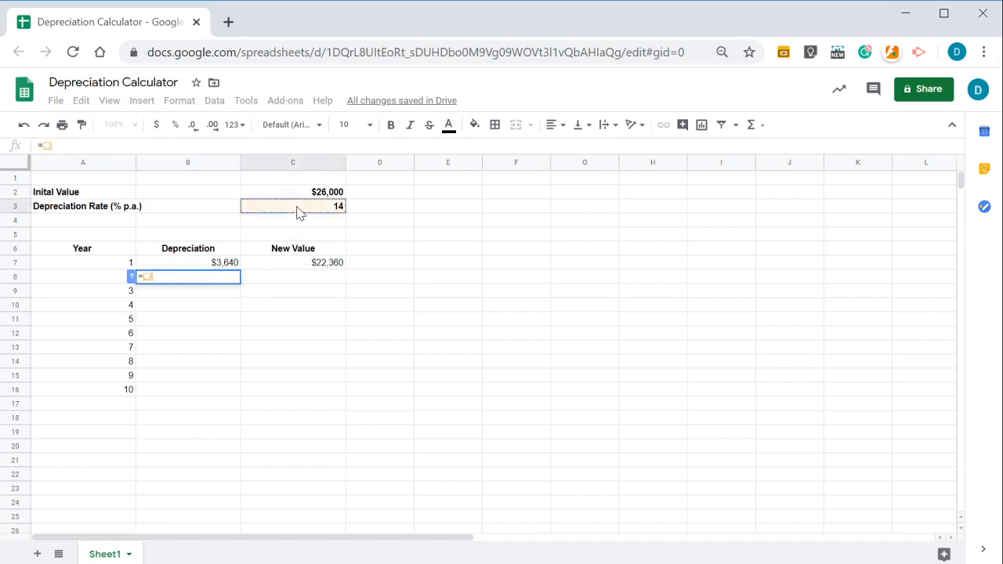
type("/100")
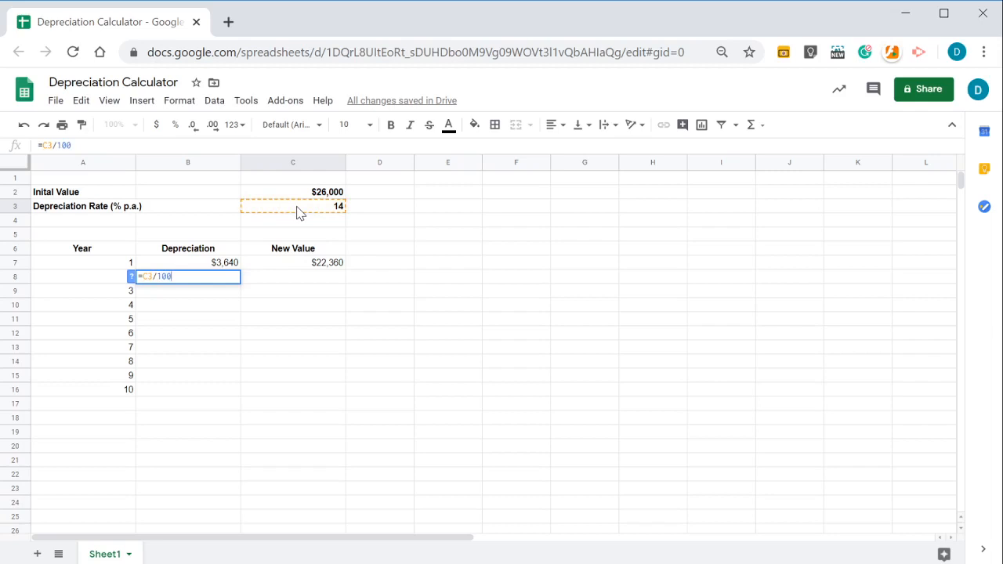
type("*")
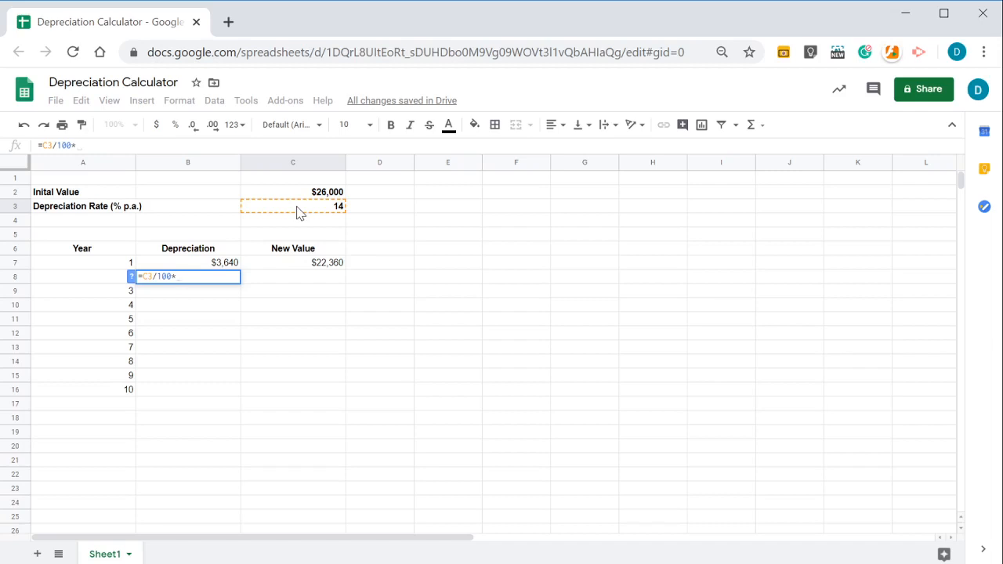
left_click(286, 266)
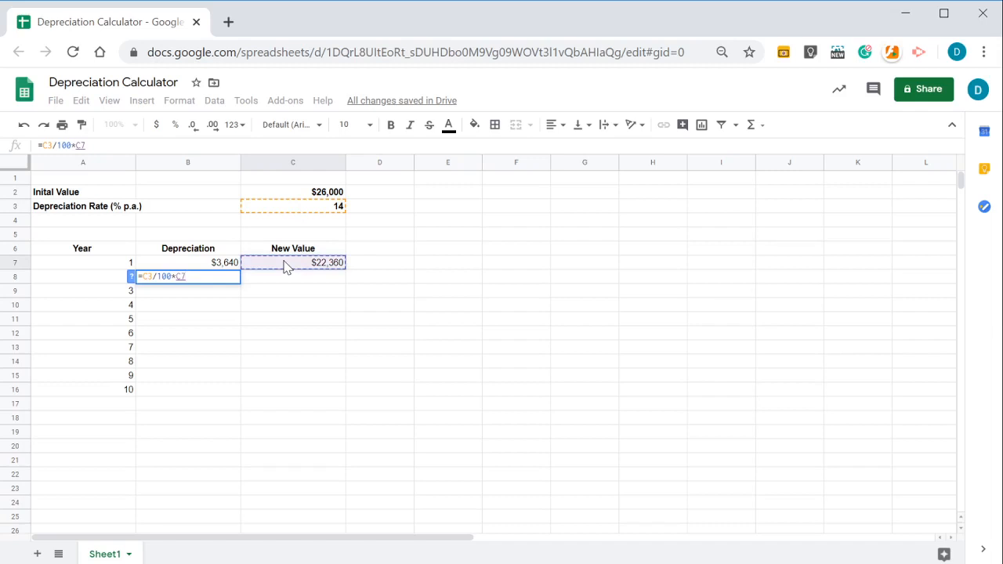
key("Return")
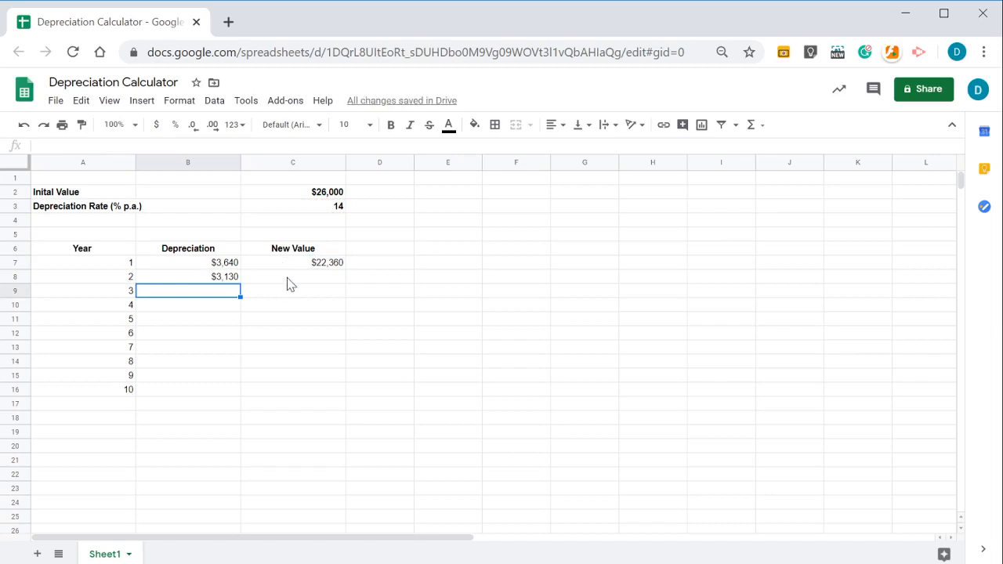
Try to fill the B8 depreciation formula down to B16 with its relative rate reference.
left_click(230, 281)
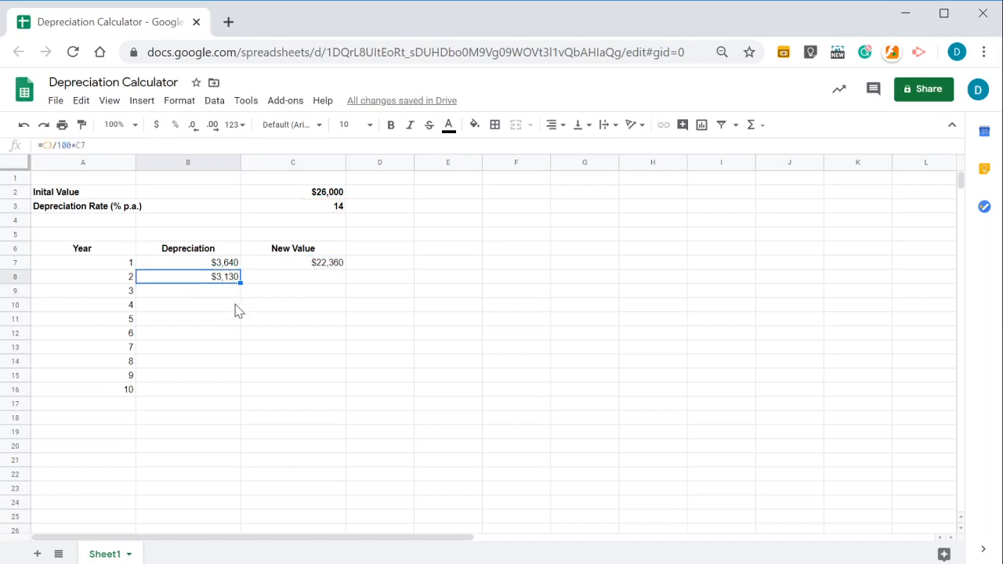
left_click_drag(241, 284, 238, 390)
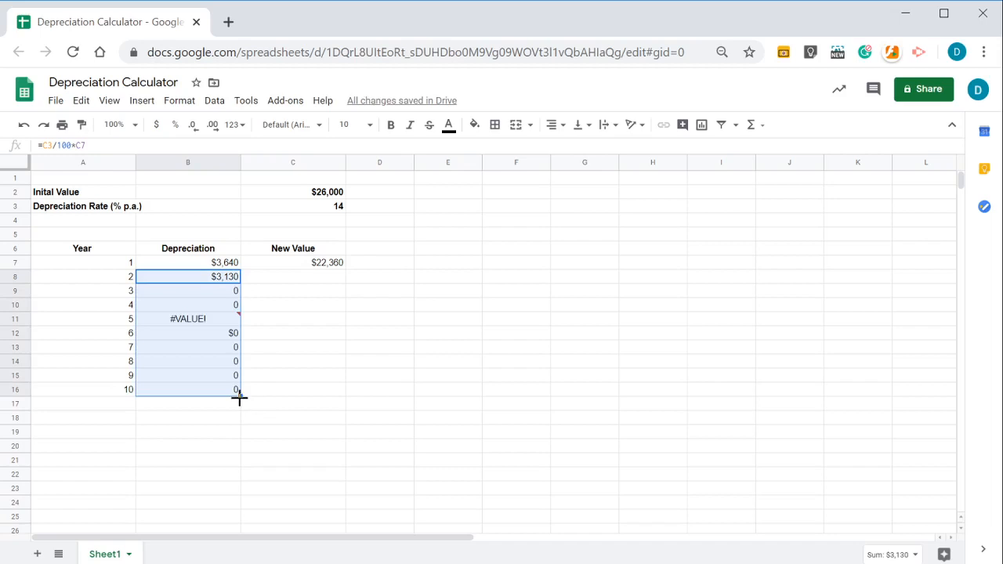
mouse_move(208, 324)
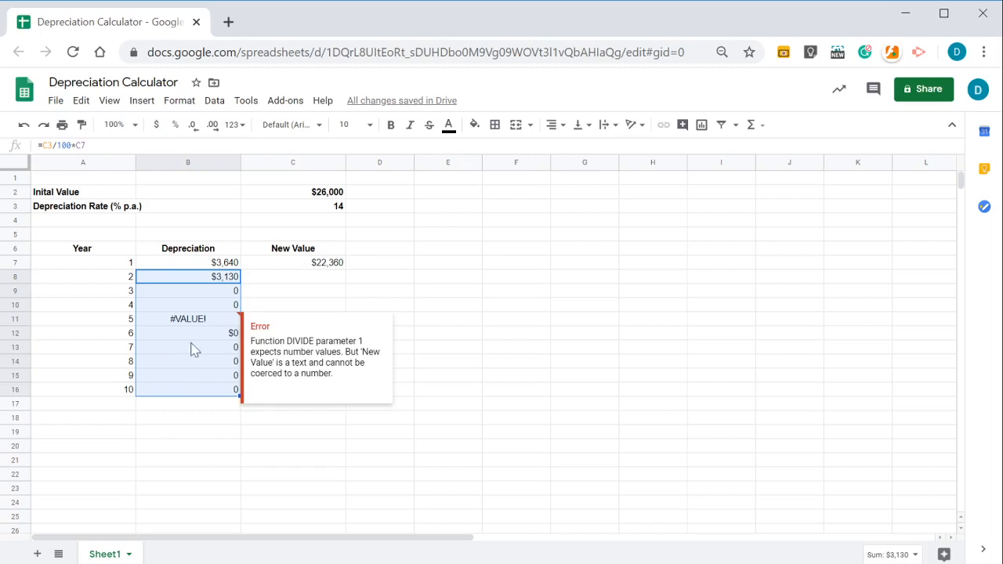
left_click(209, 453)
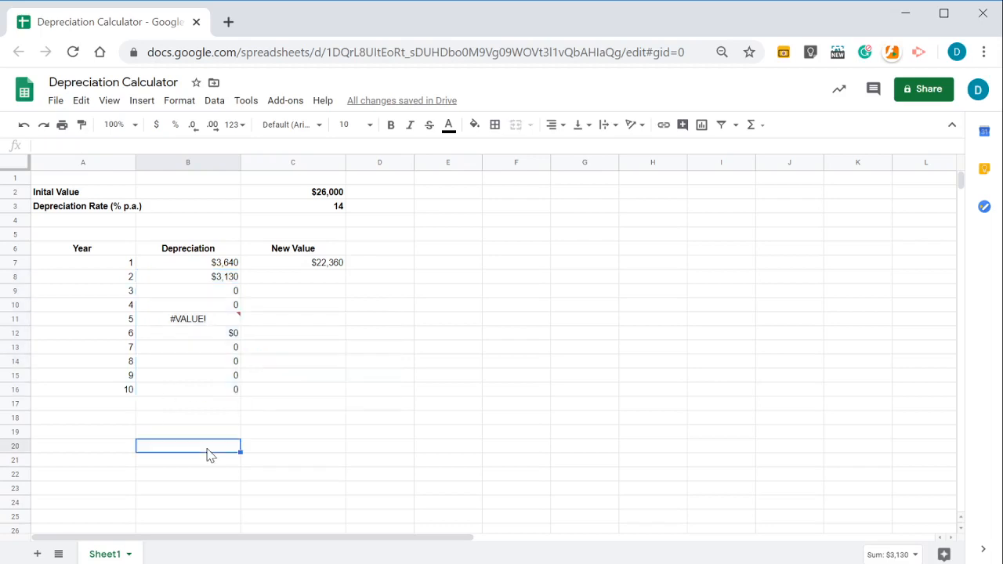
Enter the formula =C7-B8 in C8 for the second year's new value and fill it down to C16.
left_click(325, 284)
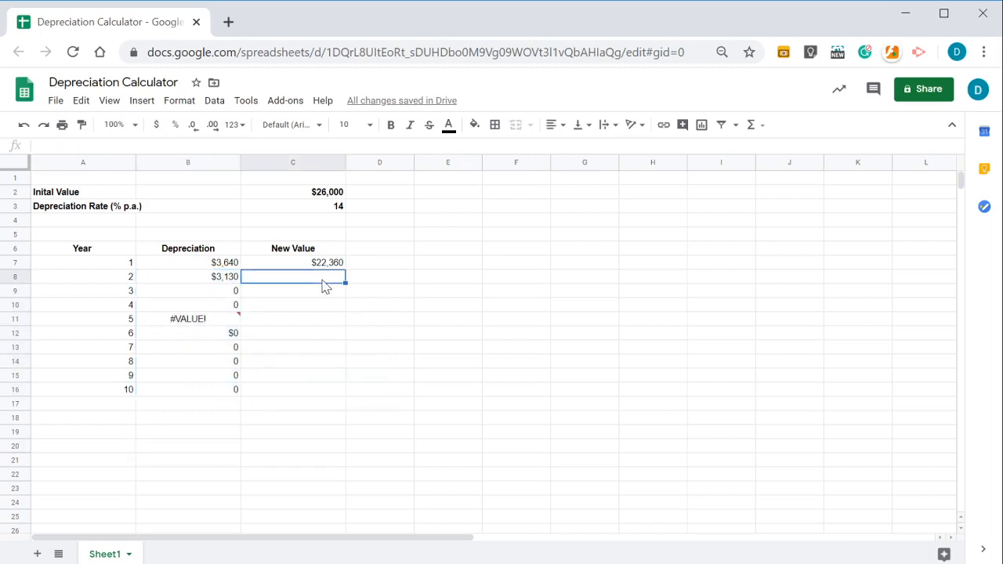
type("=")
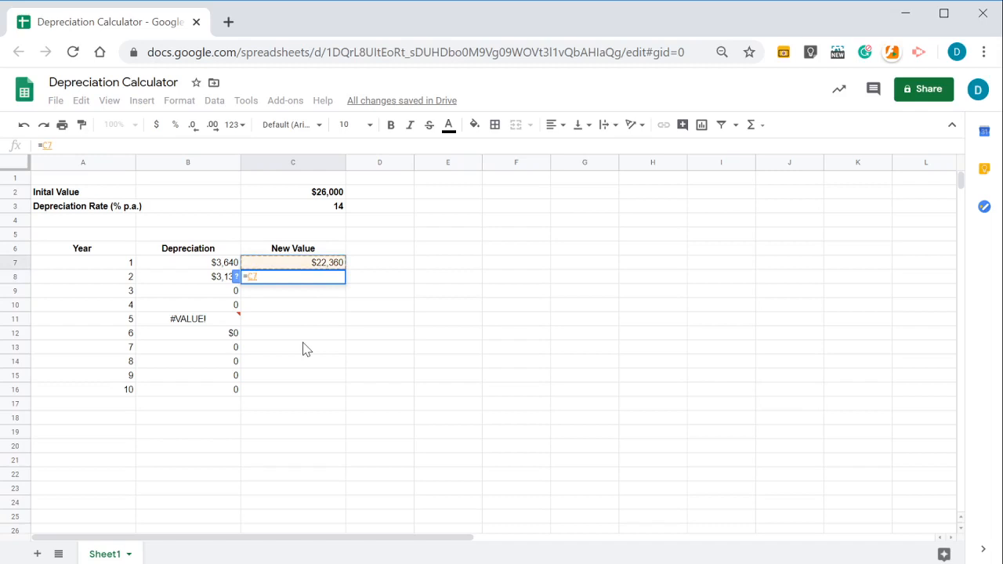
type("-")
left_click(210, 281)
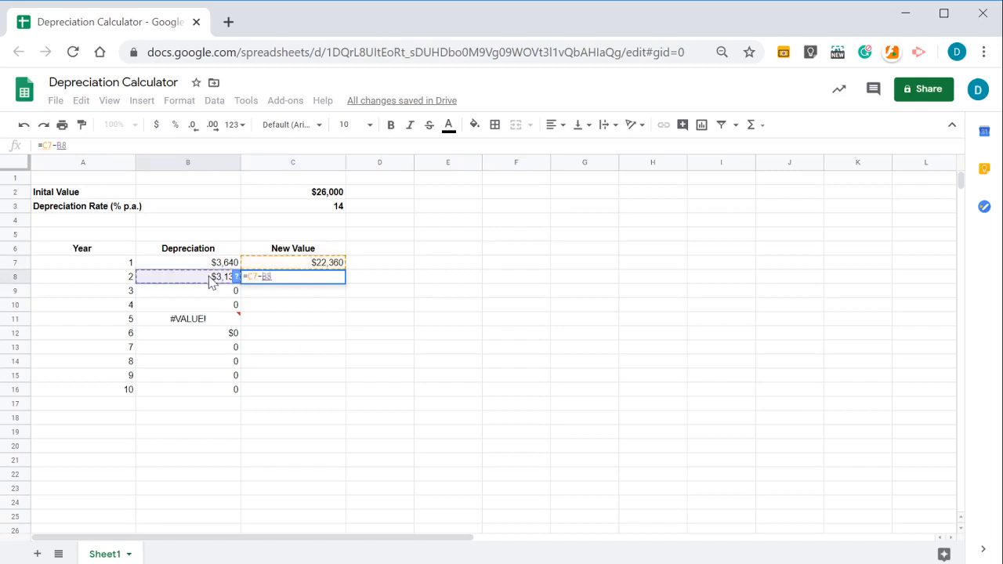
key("Return")
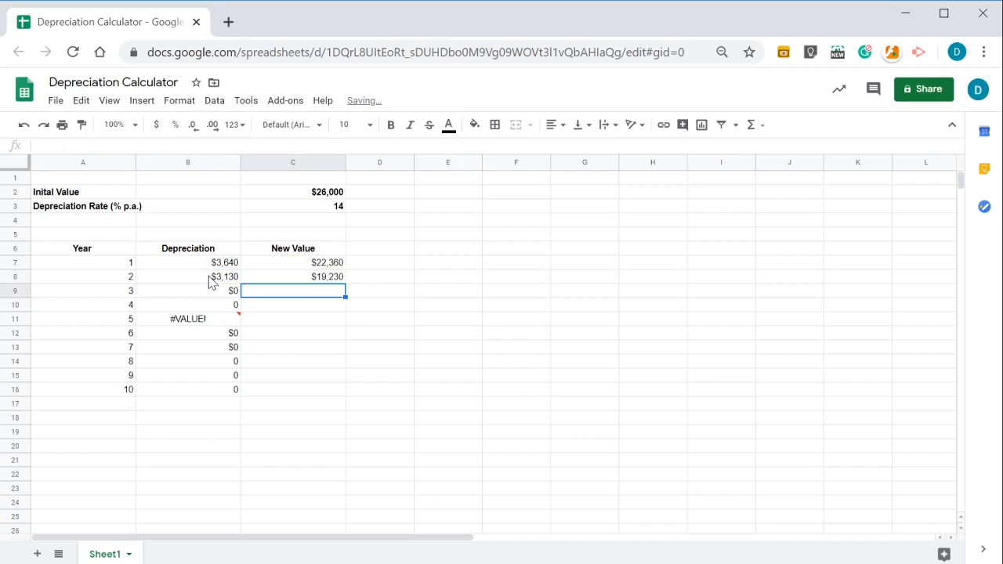
left_click(289, 278)
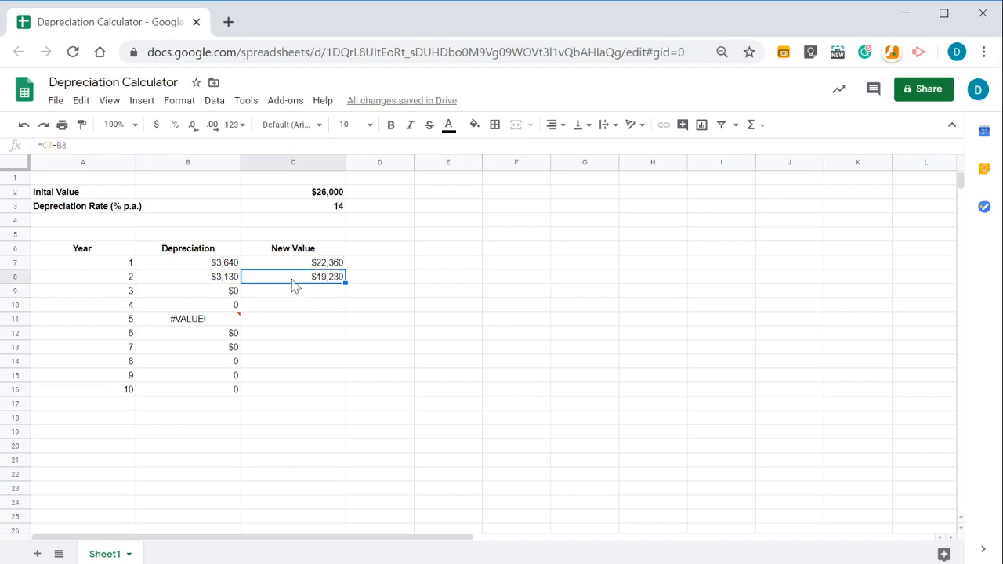
left_click_drag(345, 283, 338, 394)
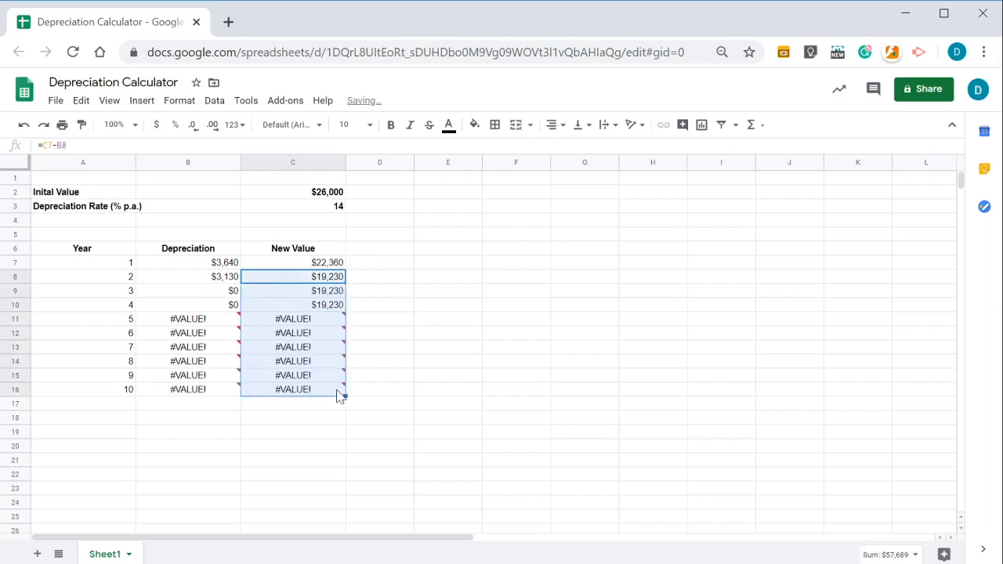
Clear the contents of B11:C16 in the Depreciation and New Value columns.
left_click(202, 321)
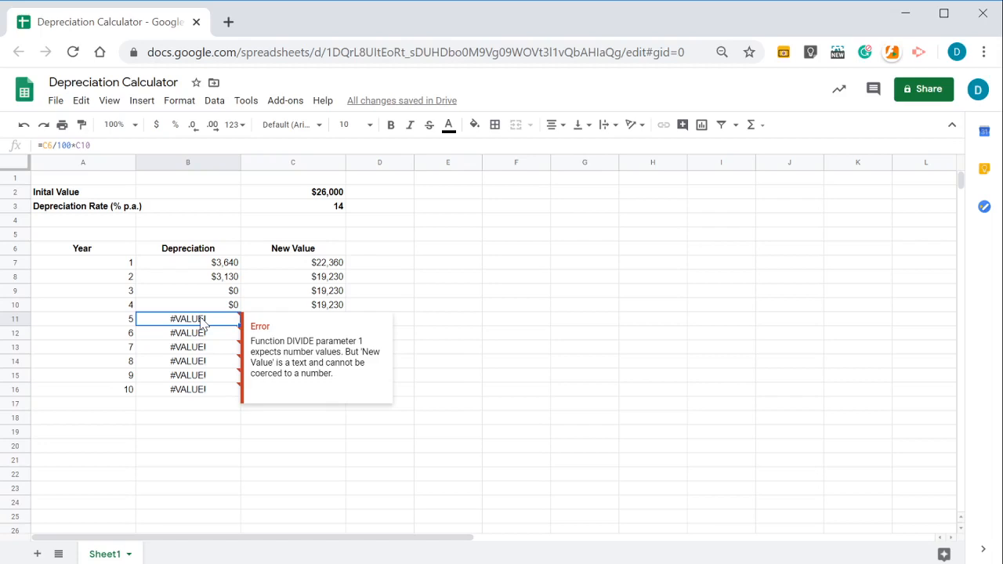
left_click(196, 406)
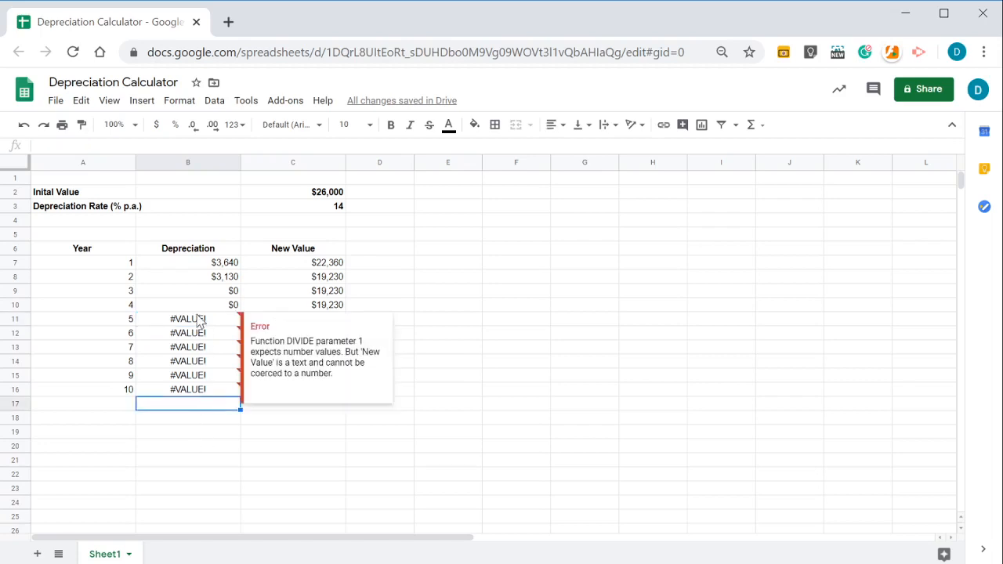
left_click_drag(198, 321, 280, 385)
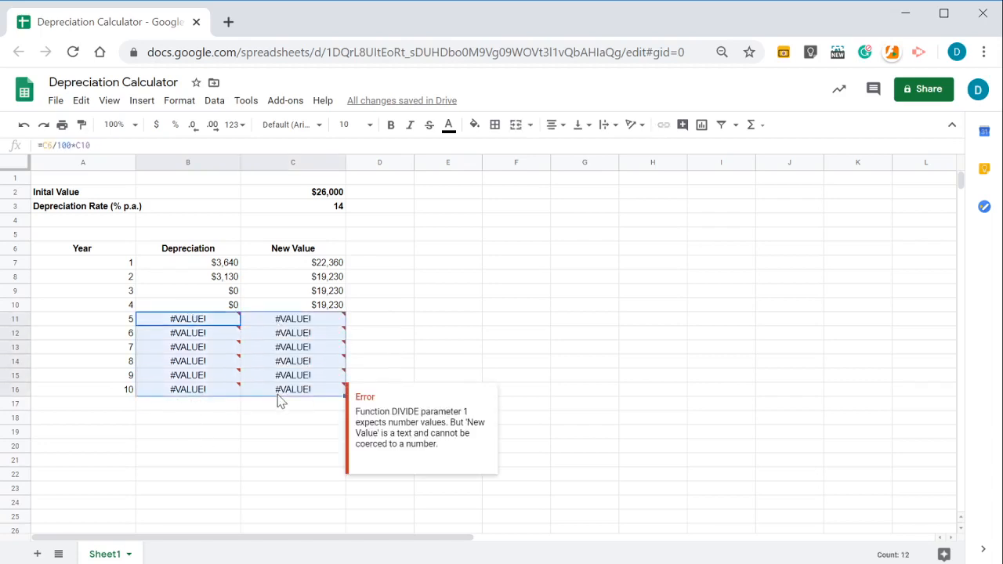
key("Delete")
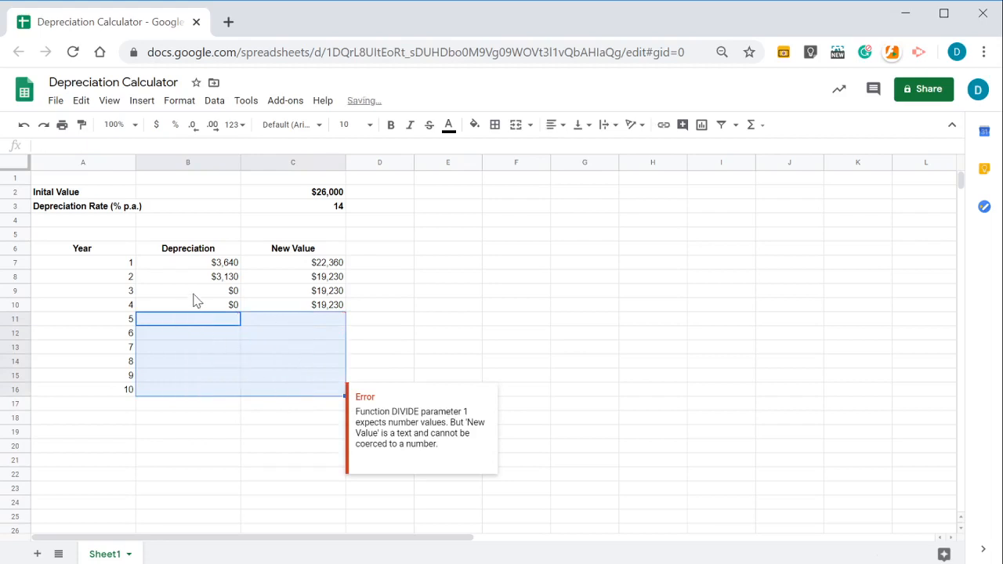
Try filling the unchanged B8 formula down to B16 again, and undo the fill.
left_click(193, 289)
left_click(194, 279)
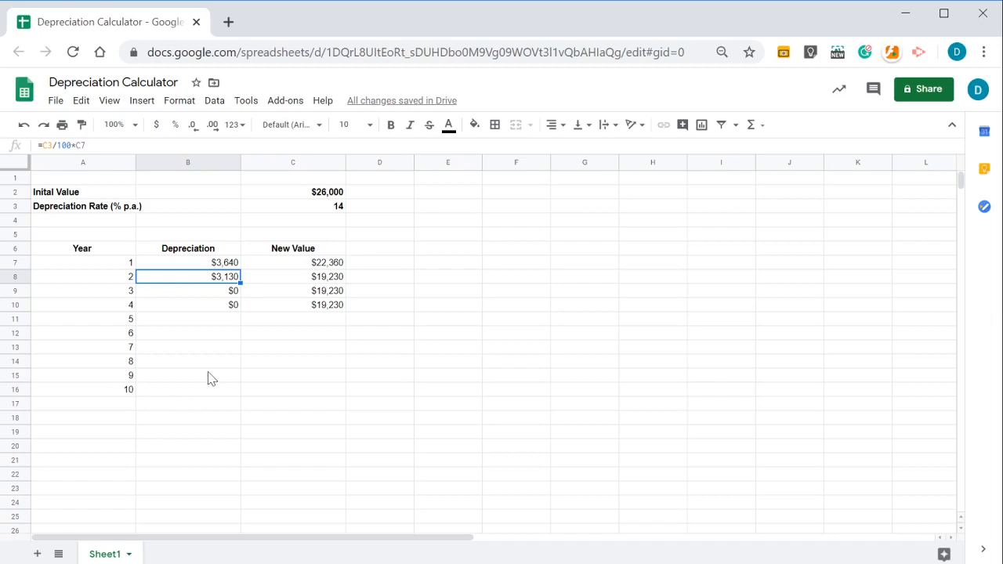
left_click_drag(240, 282, 238, 392)
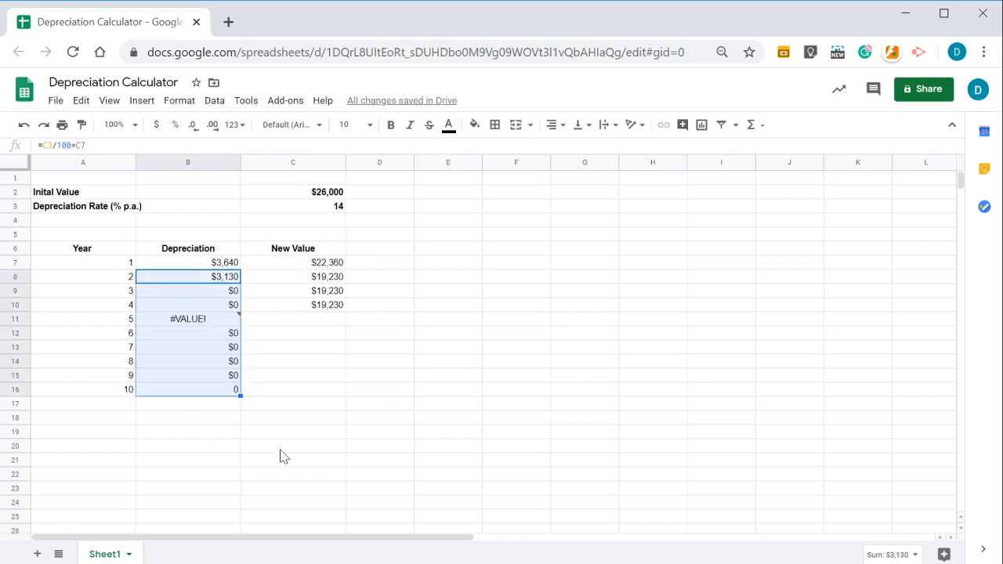
key("ctrl+z")
left_click(223, 346)
Make the depreciation rate reference in B8 absolute so the formula reads =$C$3/100*C7.
left_click(215, 284)
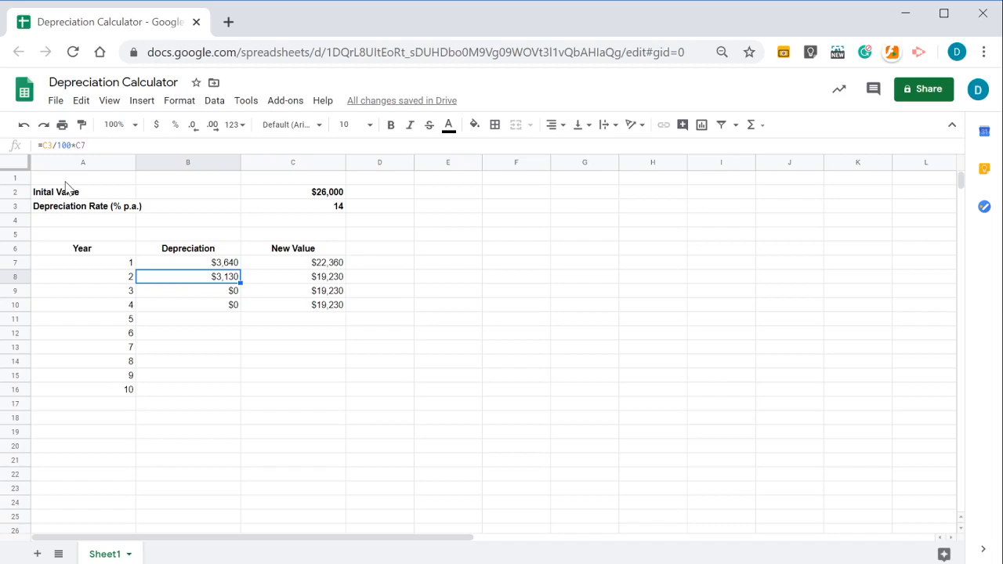
left_click(42, 147)
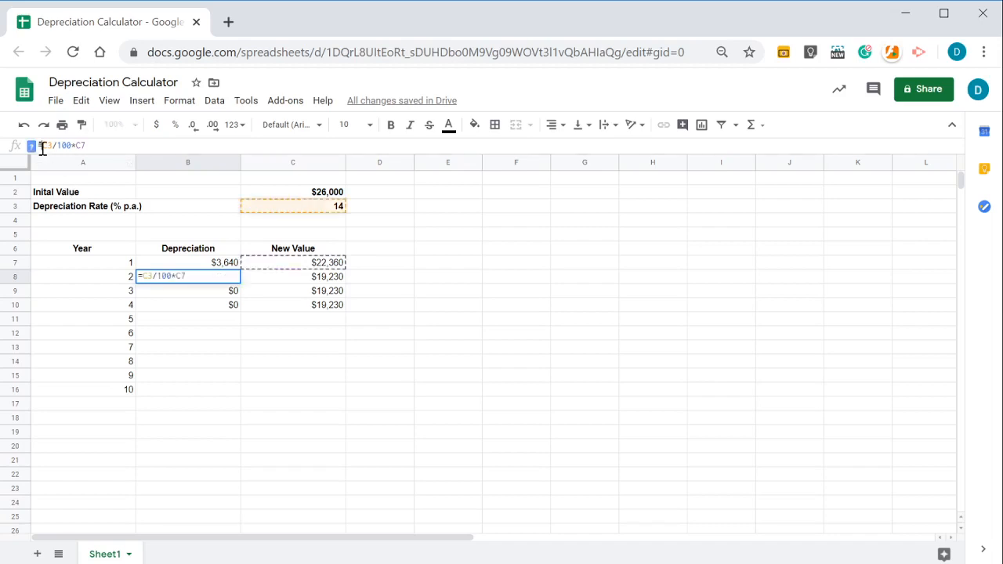
type("$C$")
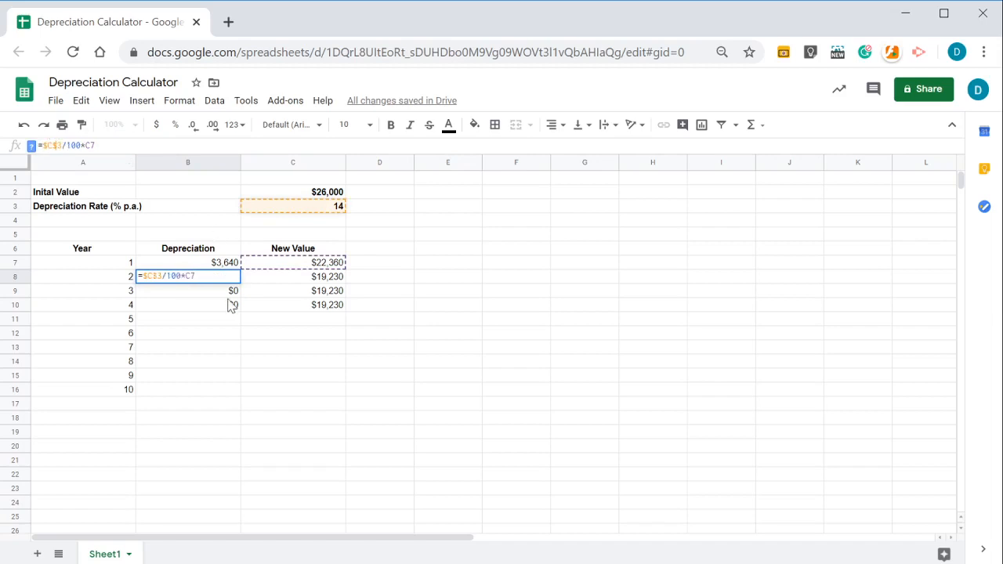
key("Return")
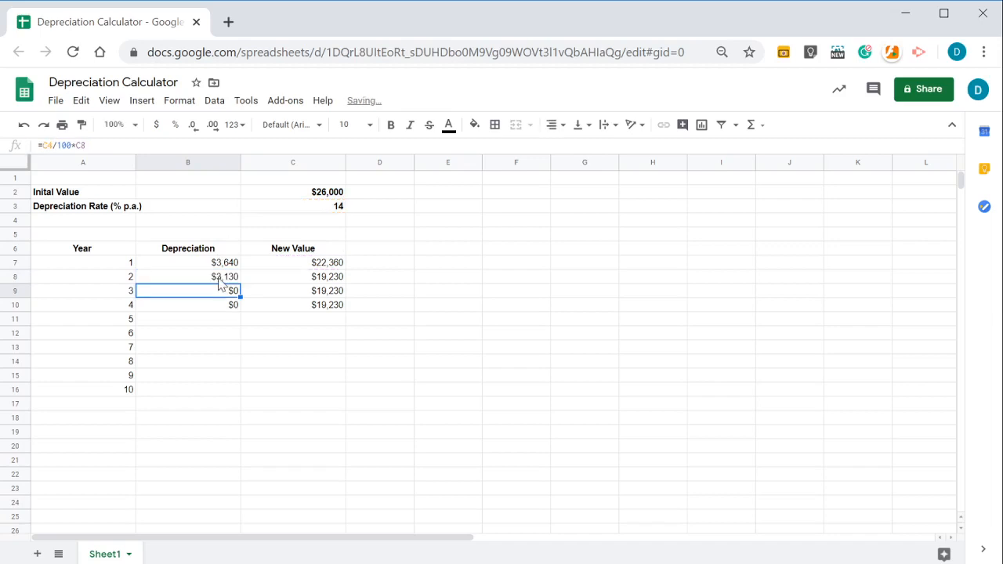
Fill the B8 depreciation formula down to B16 and the C10 new value formula down to C16.
left_click(221, 280)
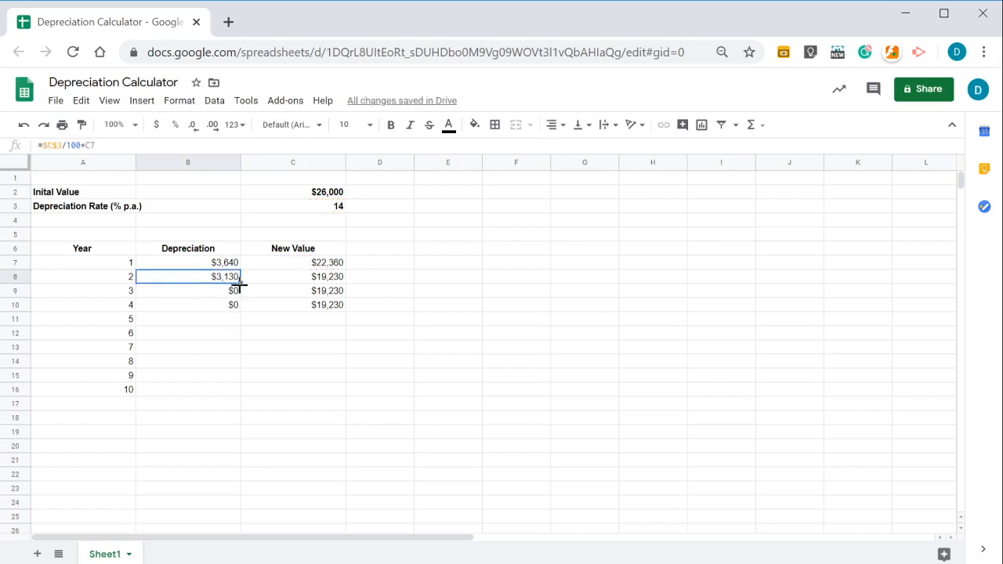
left_click_drag(243, 284, 237, 391)
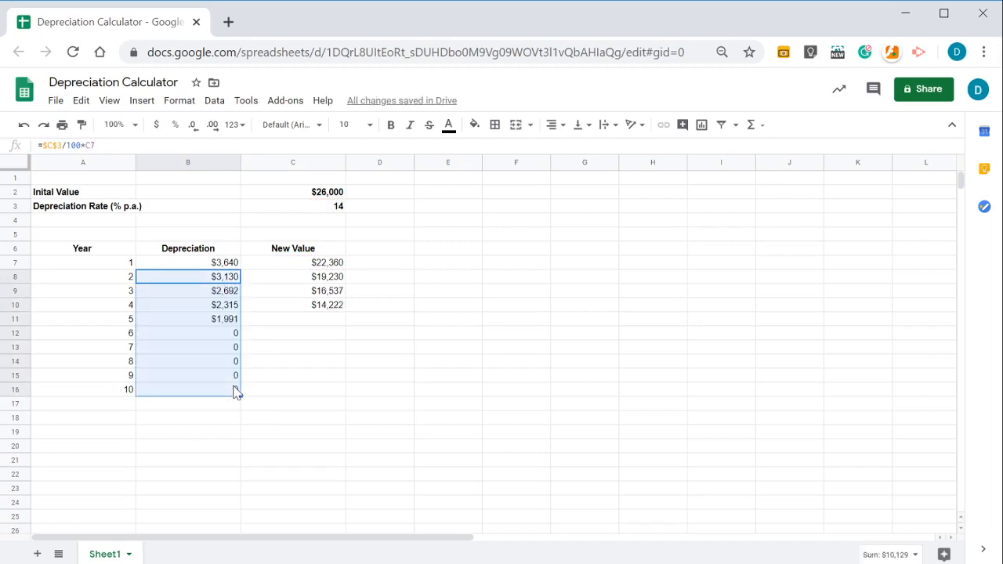
left_click(341, 308)
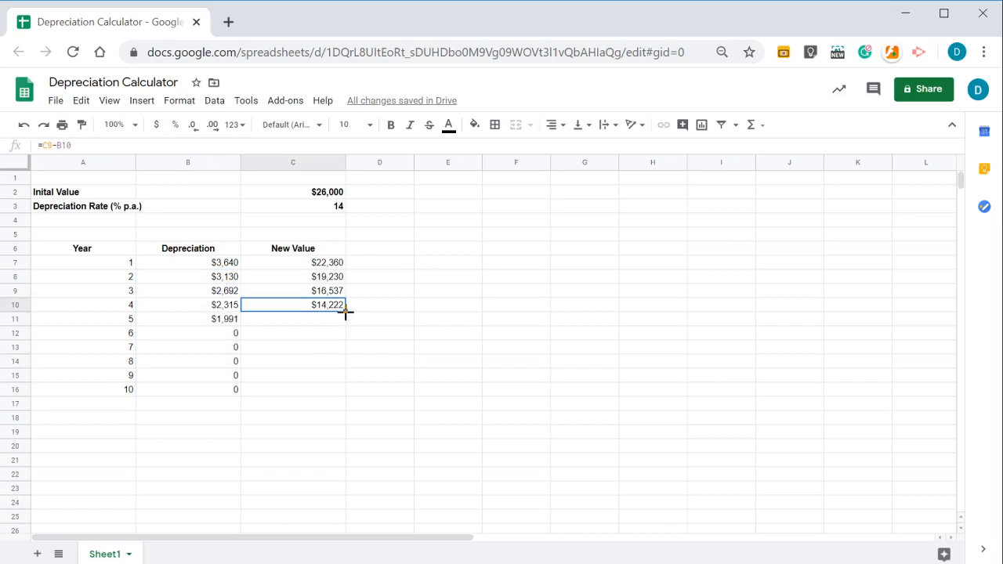
left_click_drag(346, 312, 341, 397)
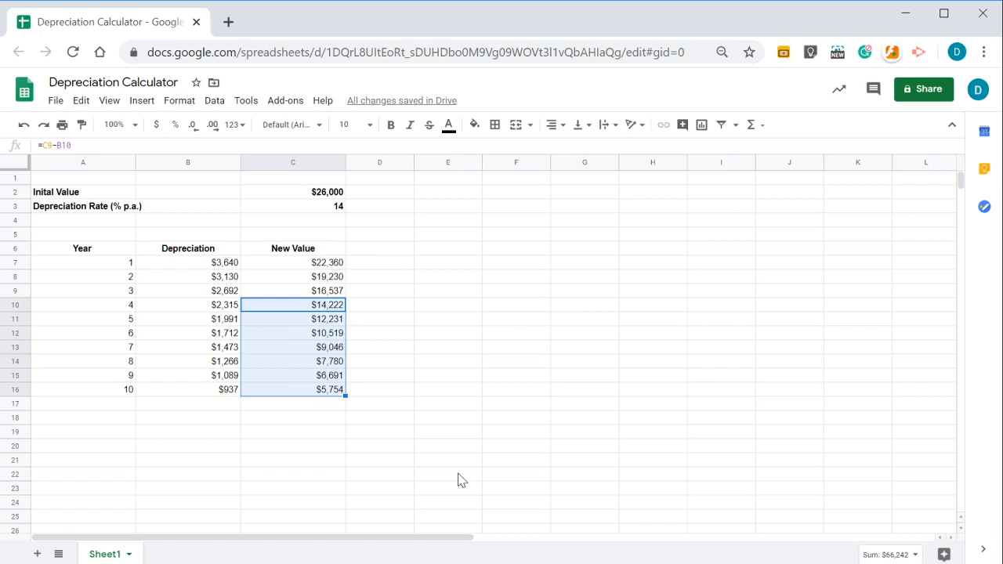
Check the depreciation formula in B8, and set the depreciation rate in C3 to 8.
left_click(217, 279)
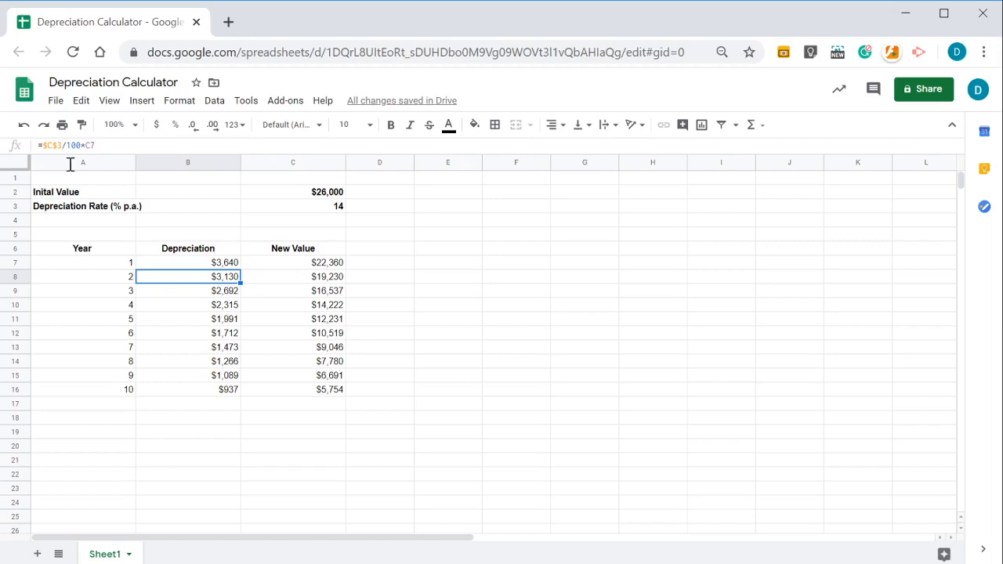
left_click(291, 425)
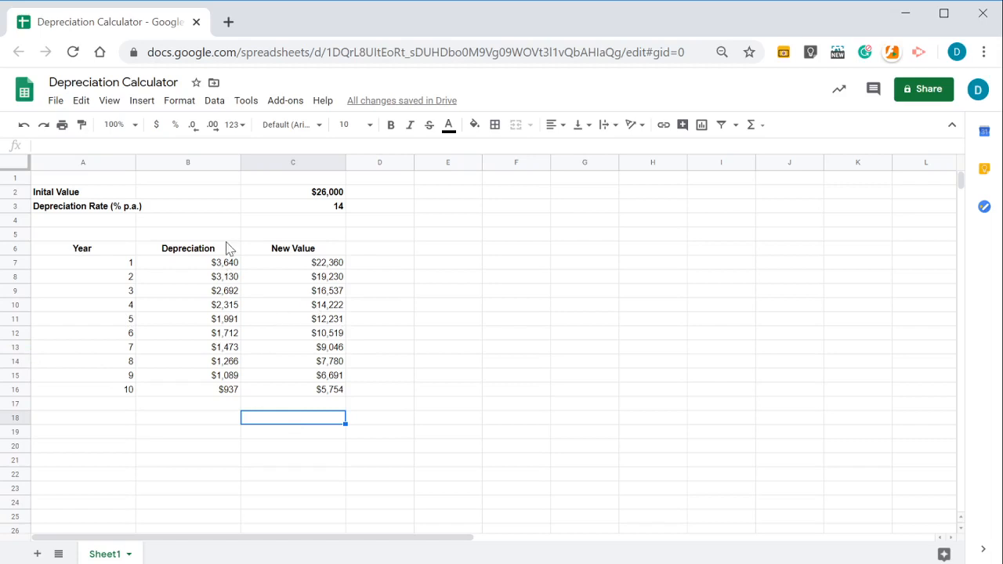
left_click(274, 206)
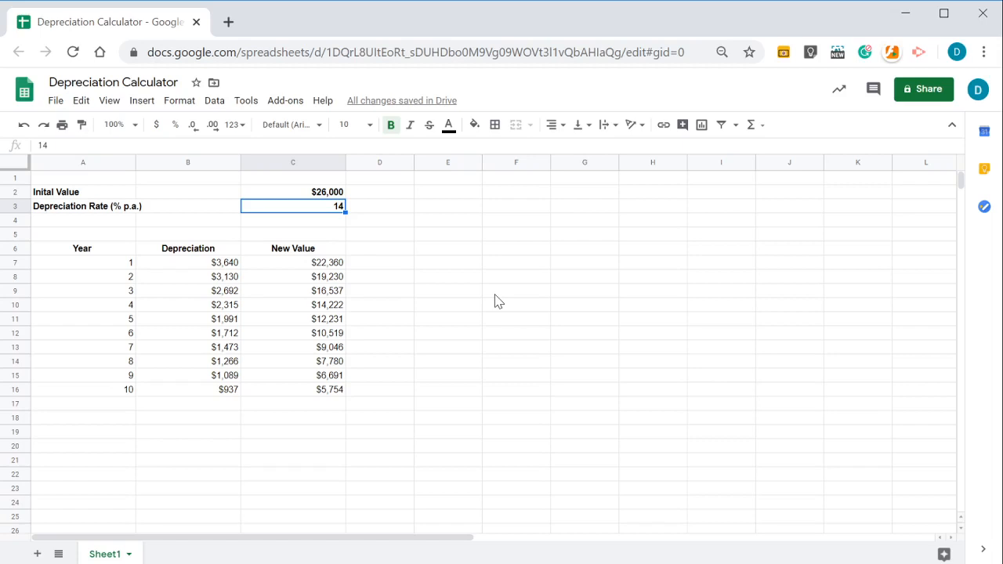
type("8")
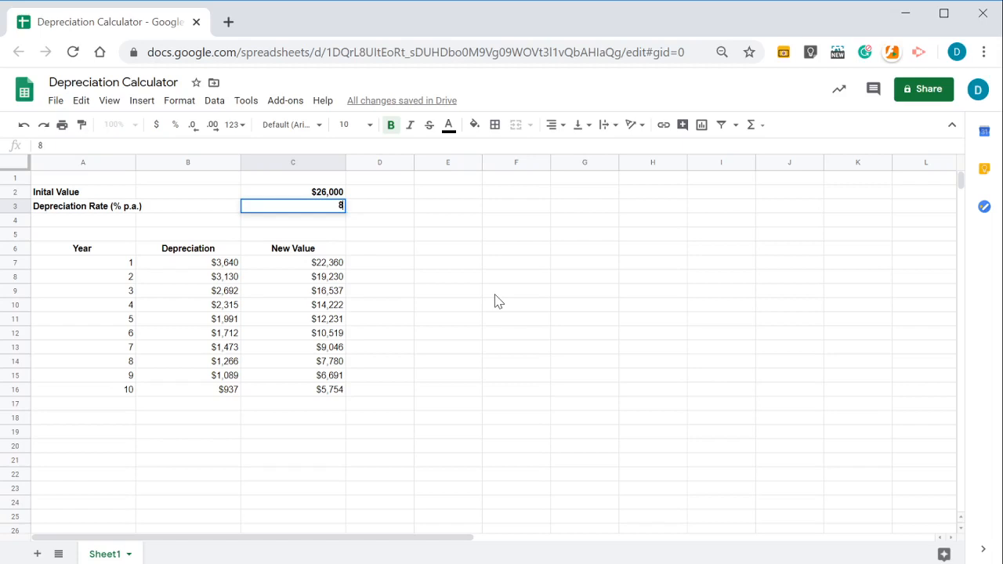
key("Return")
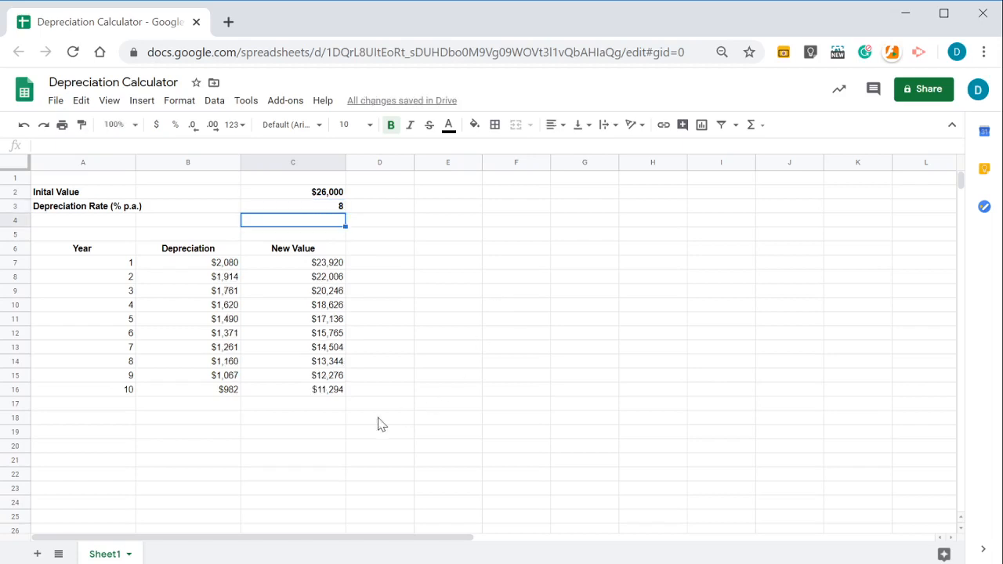
Change the depreciation rate in C3 to 18.
left_click(319, 210)
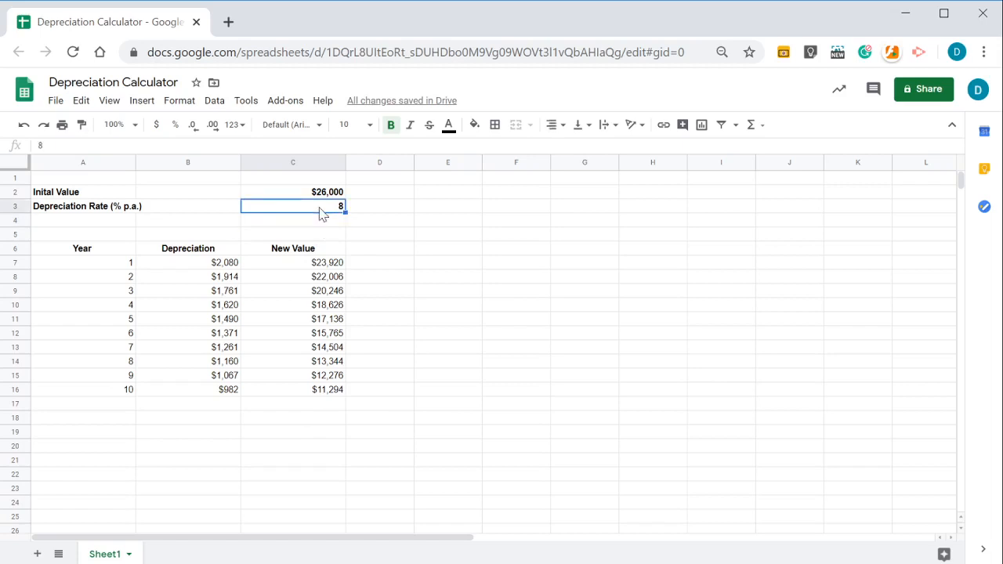
double_click(320, 206)
type("1")
key("Return")
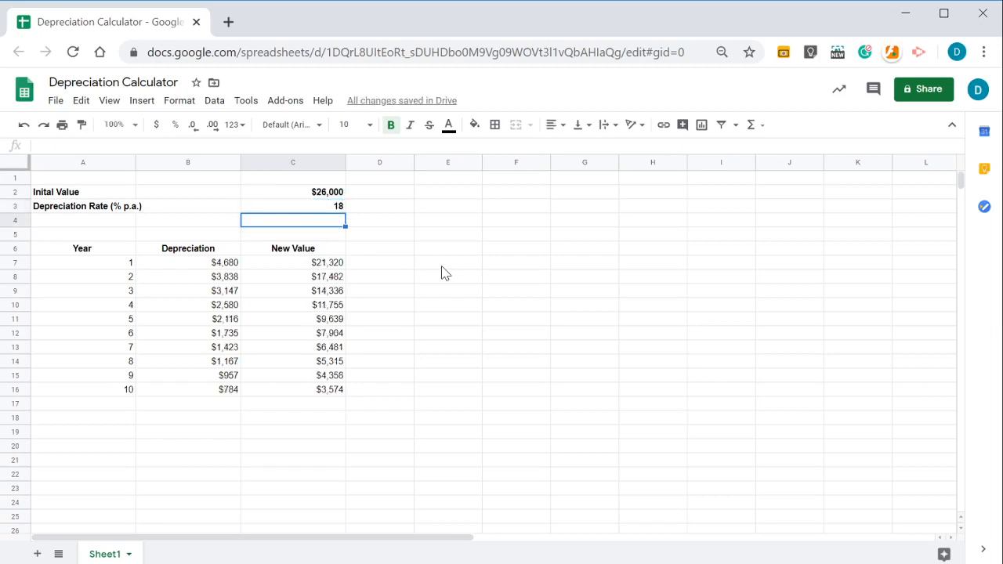
Set the initial value in C2 to $35000.
left_click(289, 196)
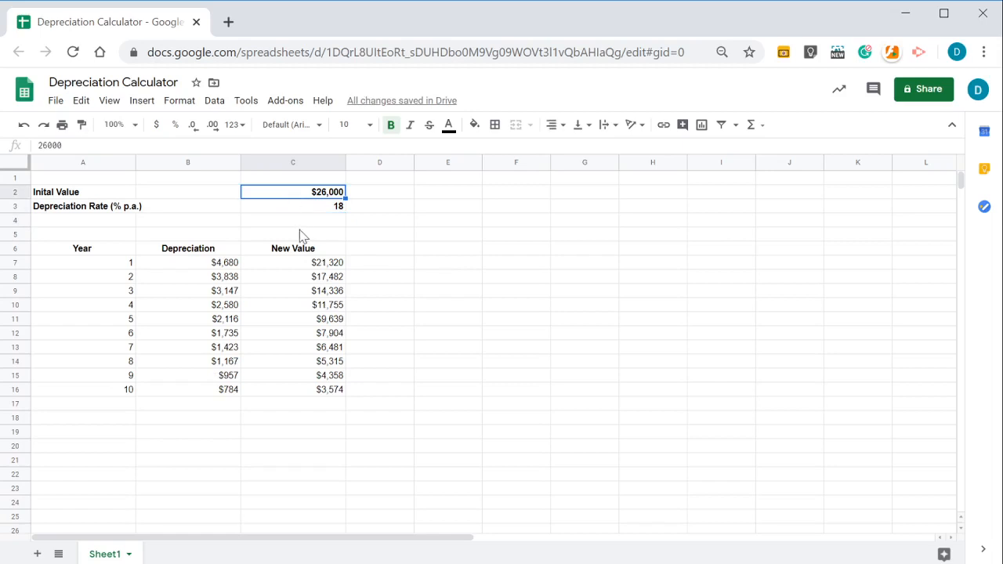
type("$")
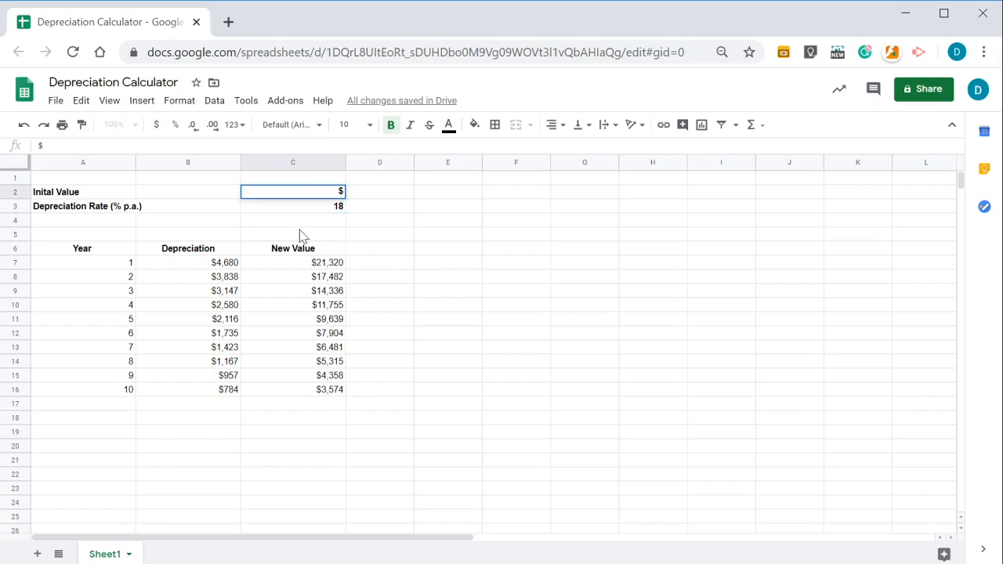
type("35000")
key("Return")
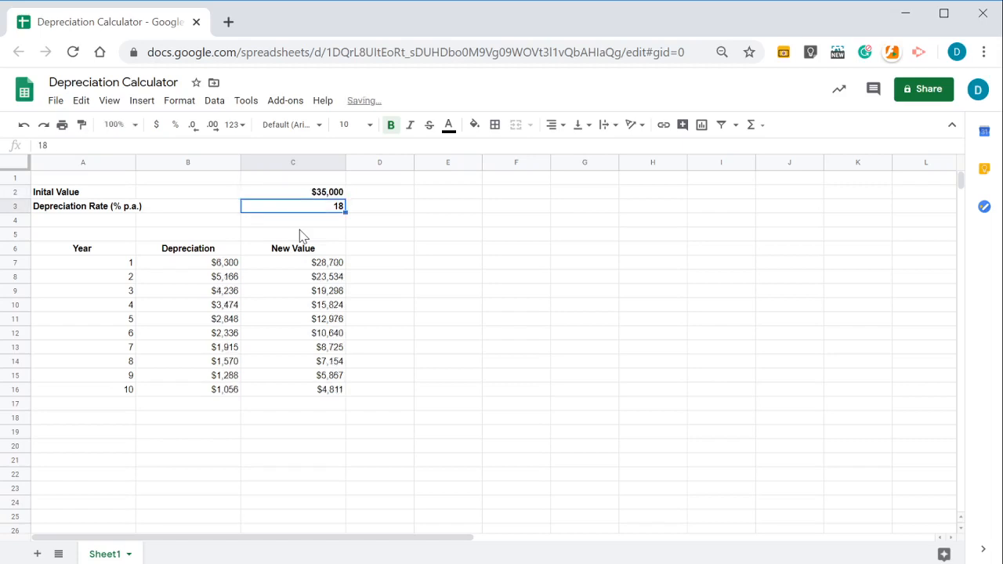